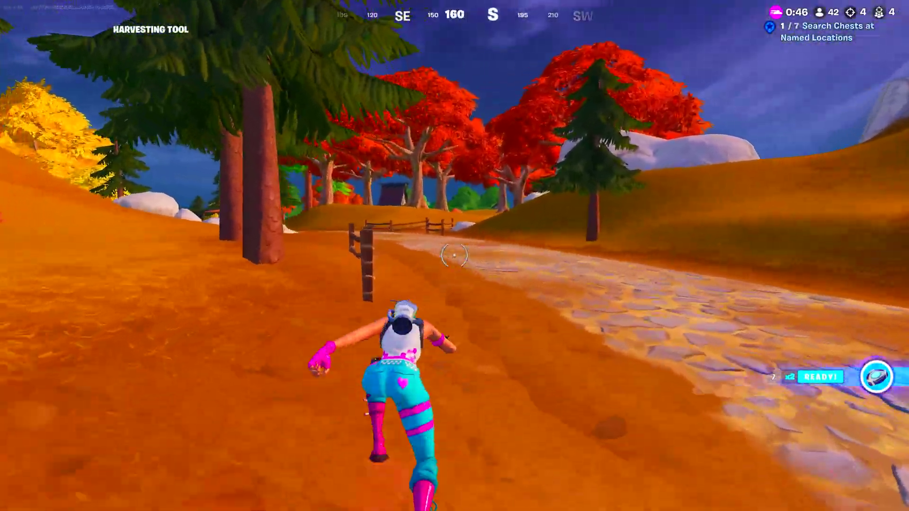
Switch to the Combat Shotgun, then open Settings from the lobby's Menu panel to reach Video settings
{"action": "key", "text": "1"}
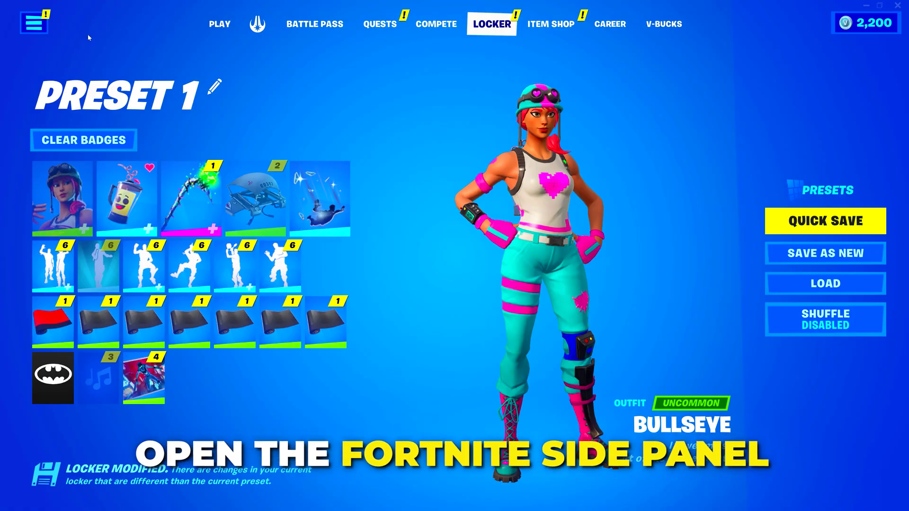
{"action": "left_click", "coordinate": [33, 22]}
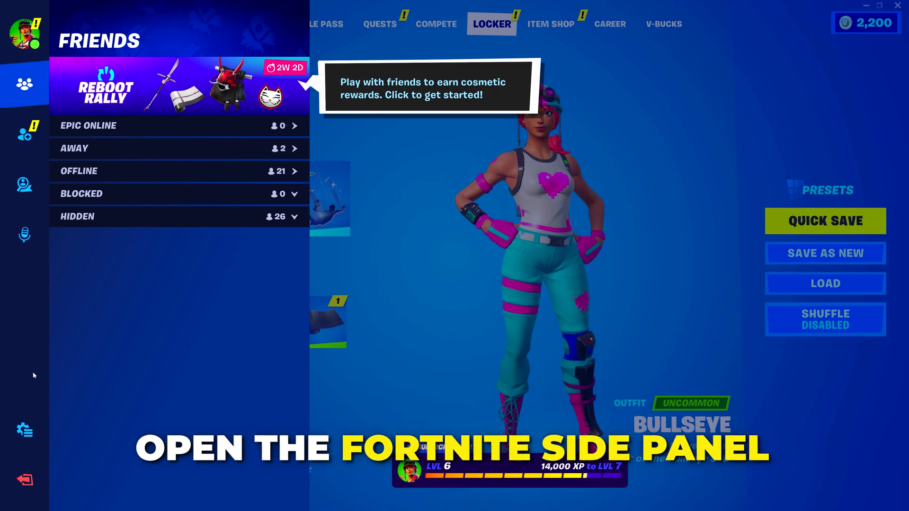
{"action": "left_click", "coordinate": [27, 435]}
{"action": "left_click", "coordinate": [116, 95]}
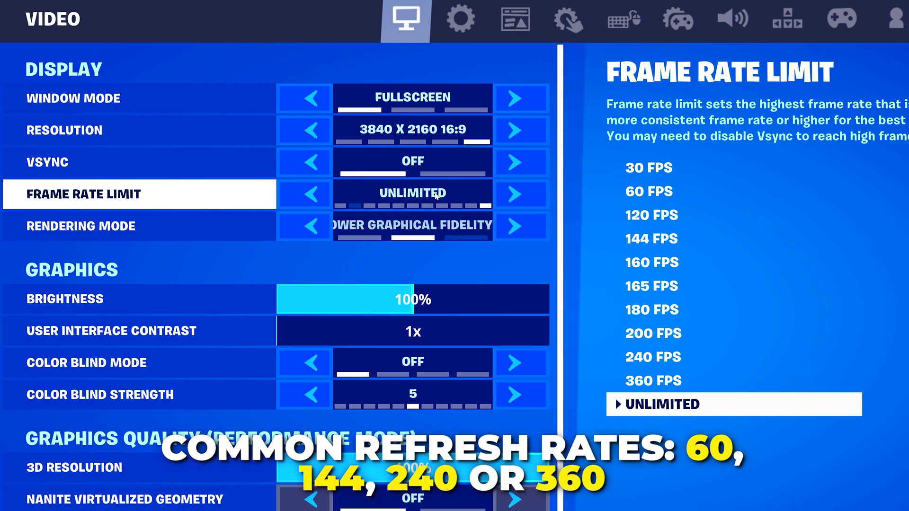
Set Rendering Mode to DirectX 12 and apply the change
{"action": "left_click", "coordinate": [505, 230]}
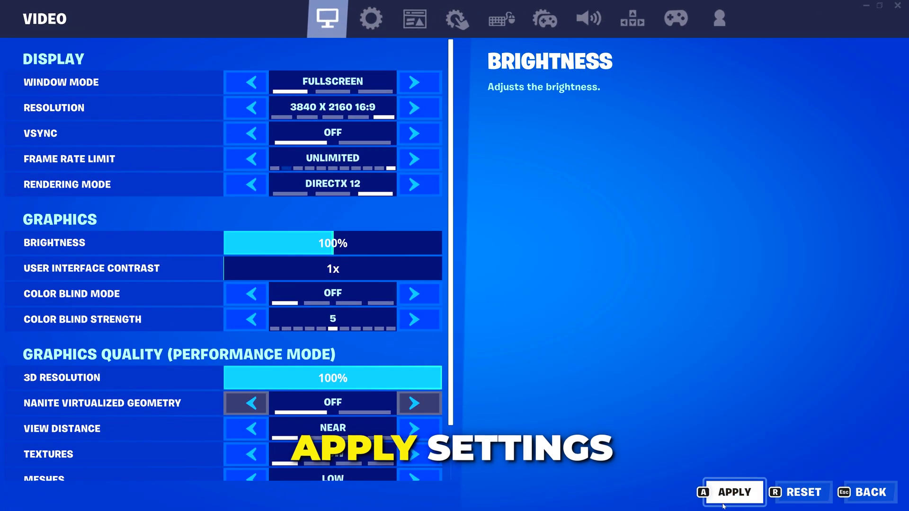
{"action": "left_click", "coordinate": [735, 491]}
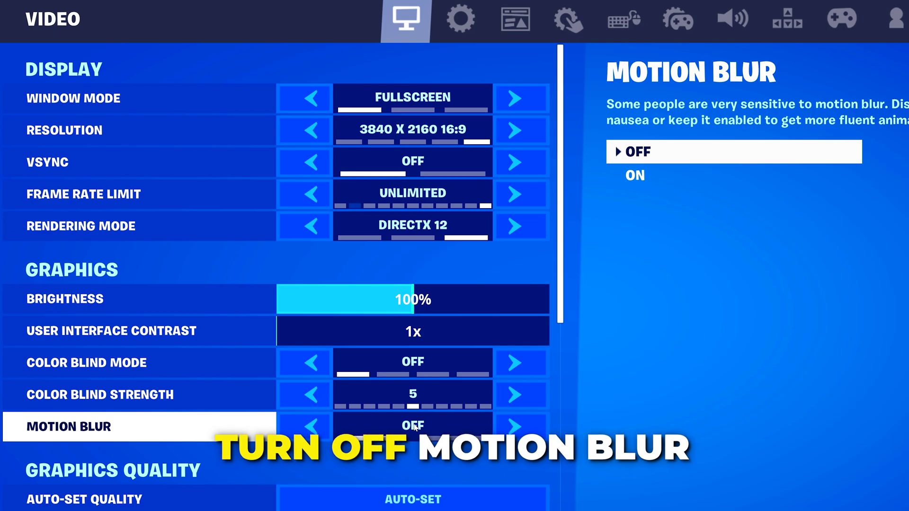
Scroll down the Video settings to check Motion Blur, 3D Resolution and Post Processing
{"action": "scroll", "coordinate": [415, 428], "scroll_direction": "down", "scroll_amount": 8}
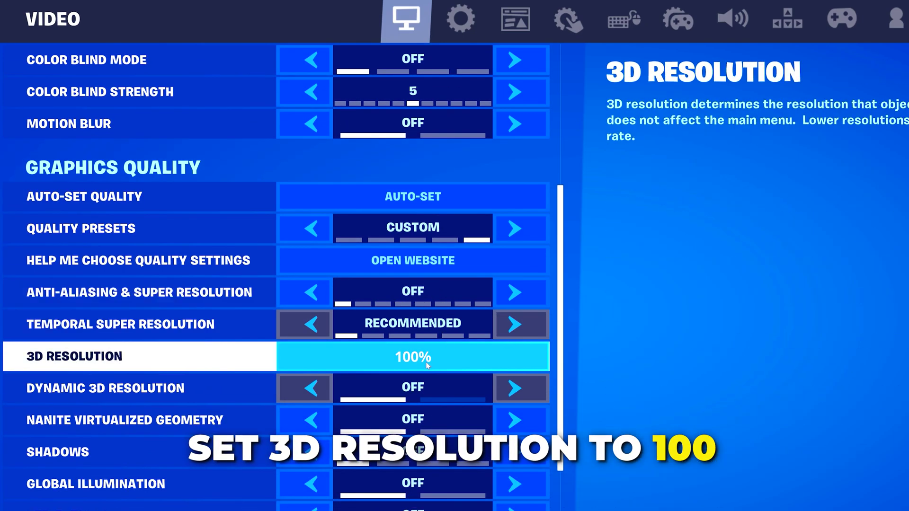
{"action": "scroll", "coordinate": [426, 364], "scroll_direction": "down", "scroll_amount": 6}
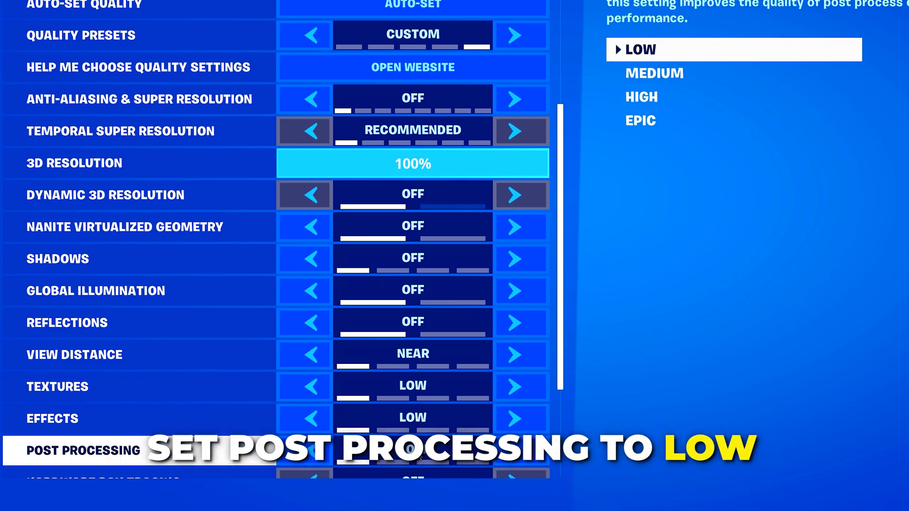
{"action": "scroll", "coordinate": [420, 456], "scroll_direction": "down", "scroll_amount": 6}
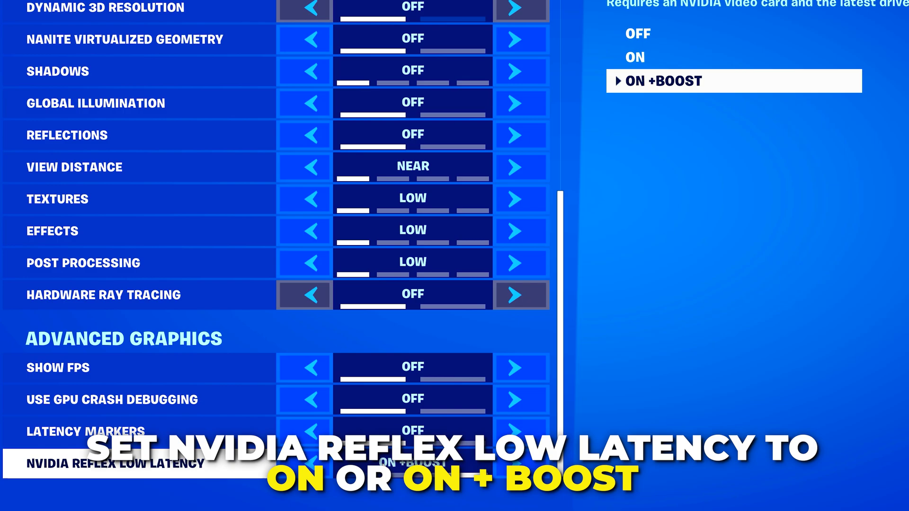
Try NVIDIA Reflex Low Latency On, settle on On + Boost, and apply the Video settings
{"action": "left_click", "coordinate": [311, 463]}
{"action": "left_click", "coordinate": [514, 464]}
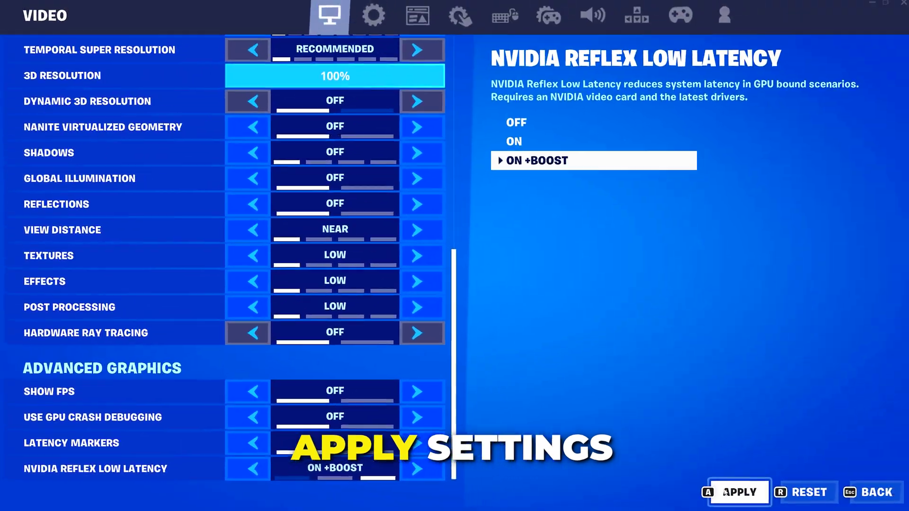
{"action": "left_click", "coordinate": [894, 491]}
{"action": "scroll", "coordinate": [500, 349], "scroll_direction": "up", "scroll_amount": 8}
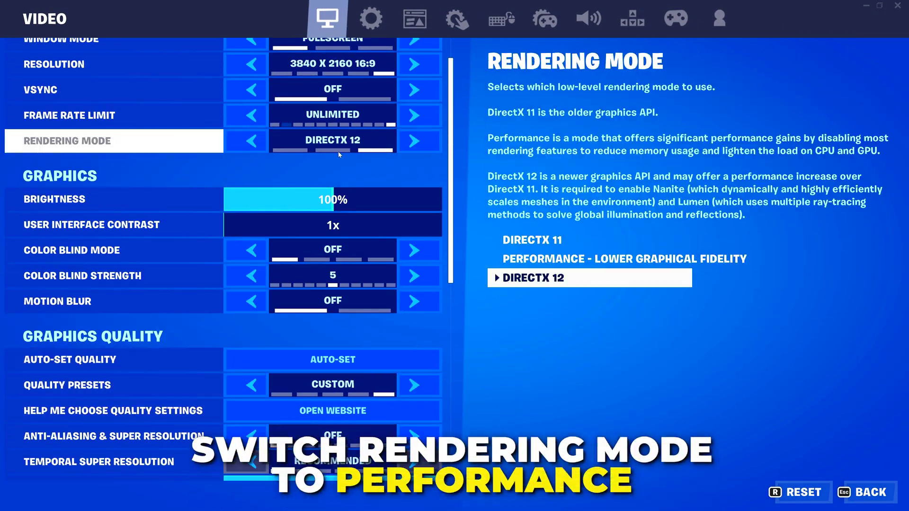
Set Rendering Mode to Performance - Lower Graphical Fidelity and apply it
{"action": "left_click", "coordinate": [625, 259]}
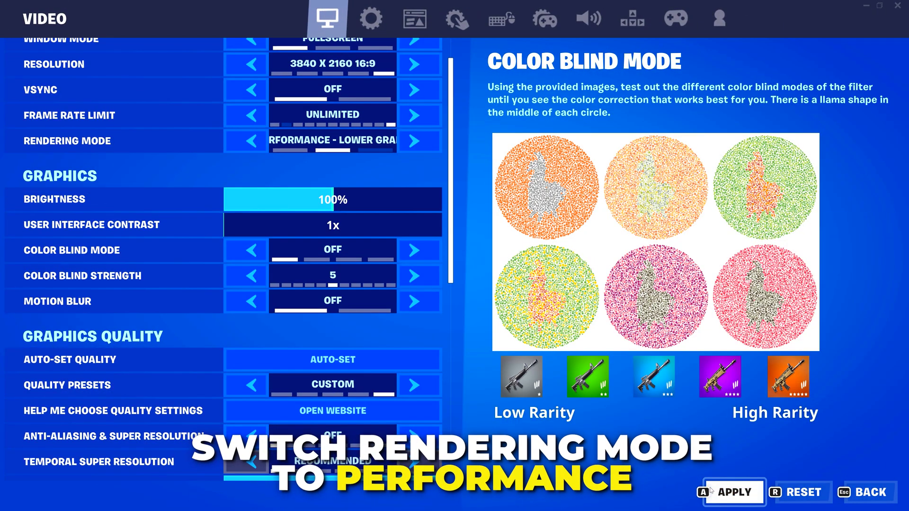
{"action": "left_click", "coordinate": [710, 490]}
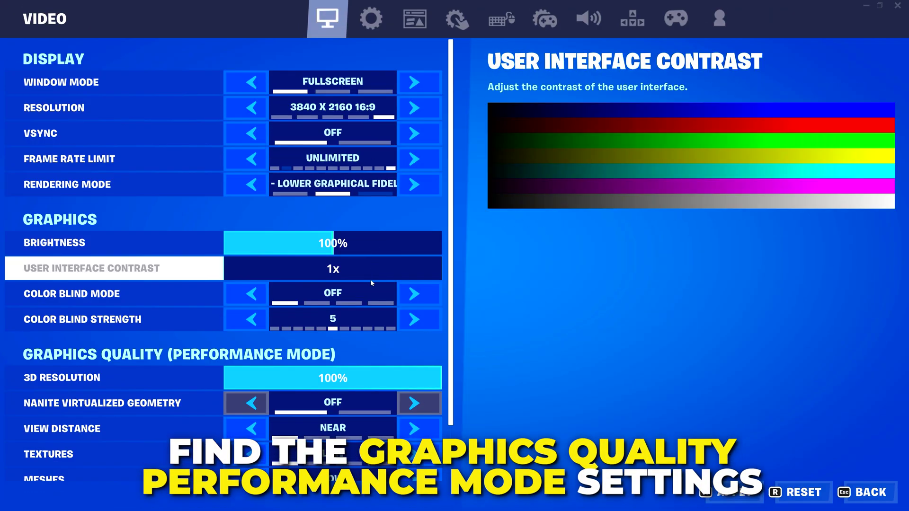
{"action": "scroll", "coordinate": [371, 282], "scroll_direction": "down", "scroll_amount": 3}
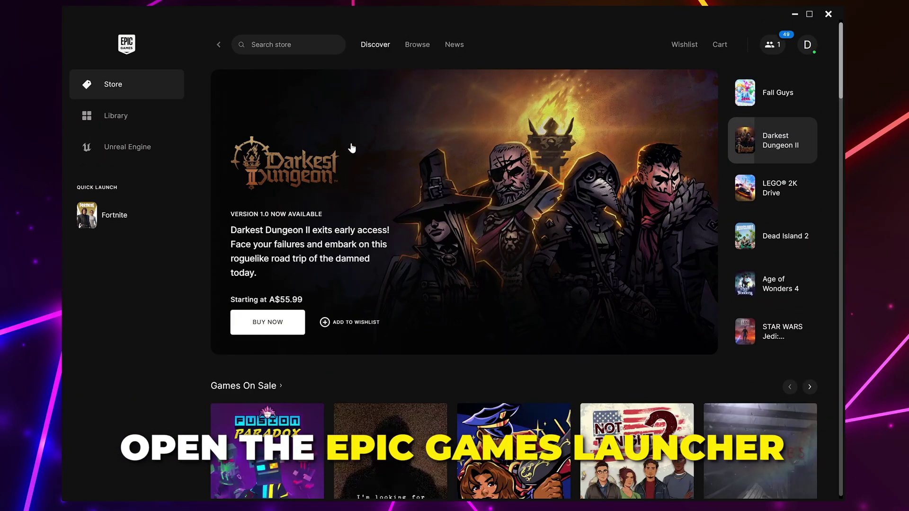
Start verifying Fortnite's files via Library, Fortnite's Manage options and Verify
{"action": "left_click", "coordinate": [127, 119]}
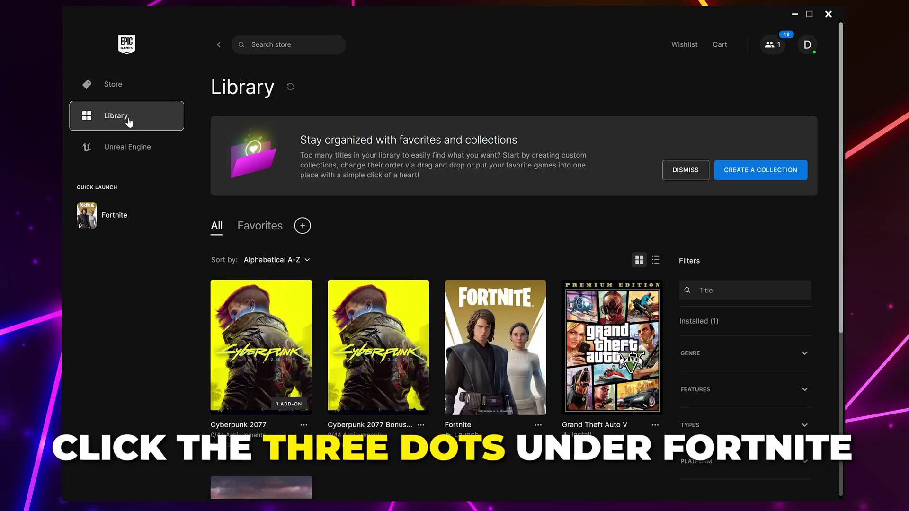
{"action": "left_click", "coordinate": [538, 424]}
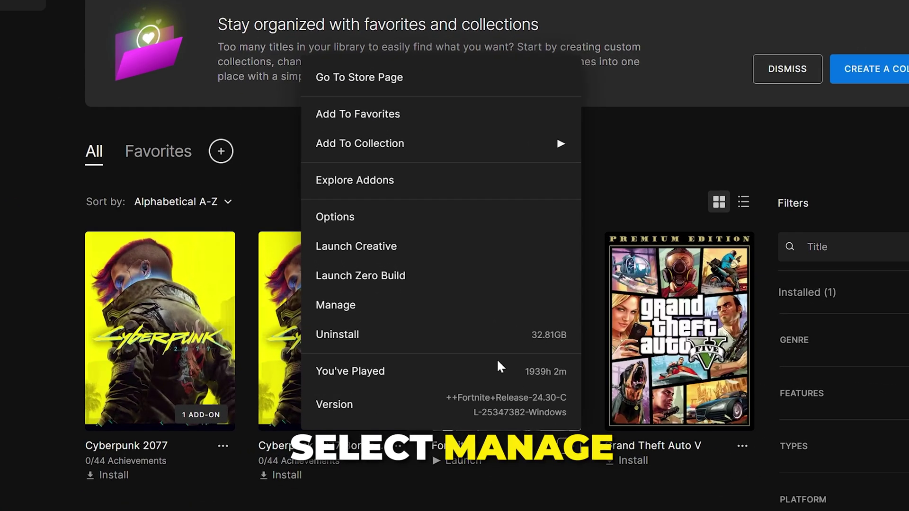
{"action": "left_click", "coordinate": [419, 305]}
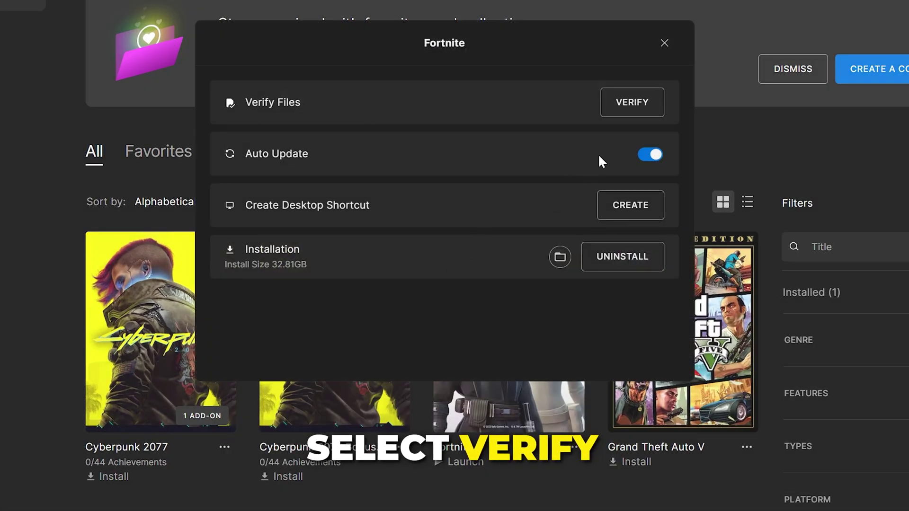
{"action": "left_click", "coordinate": [631, 102]}
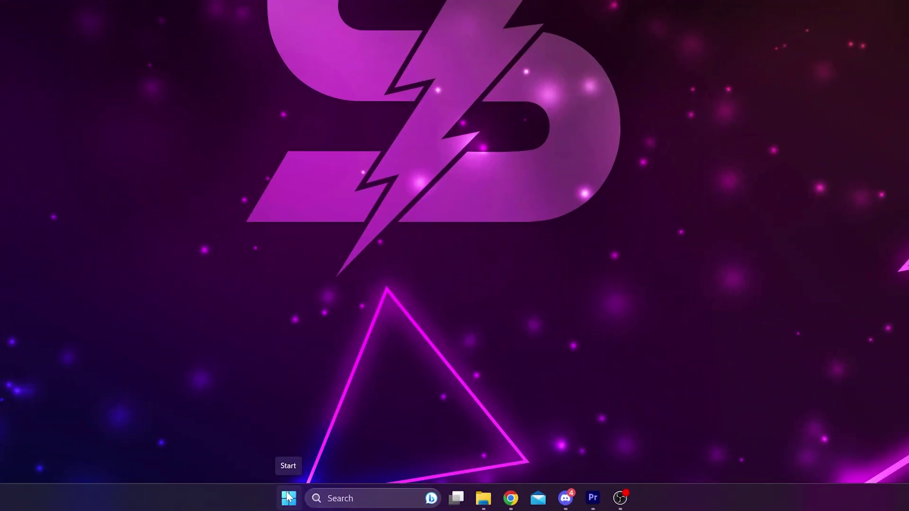
Search Start for graphics settings and open Change default graphics settings
{"action": "left_click", "coordinate": [287, 497]}
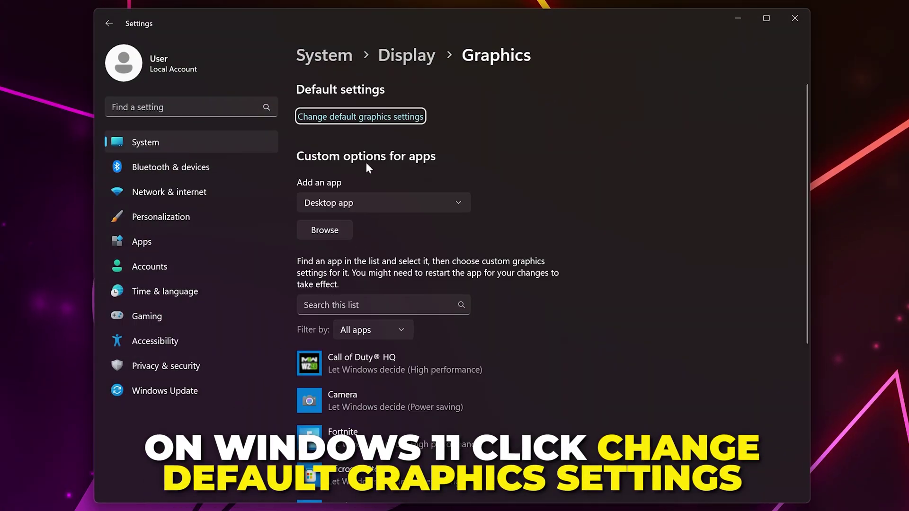
{"action": "left_click", "coordinate": [388, 124]}
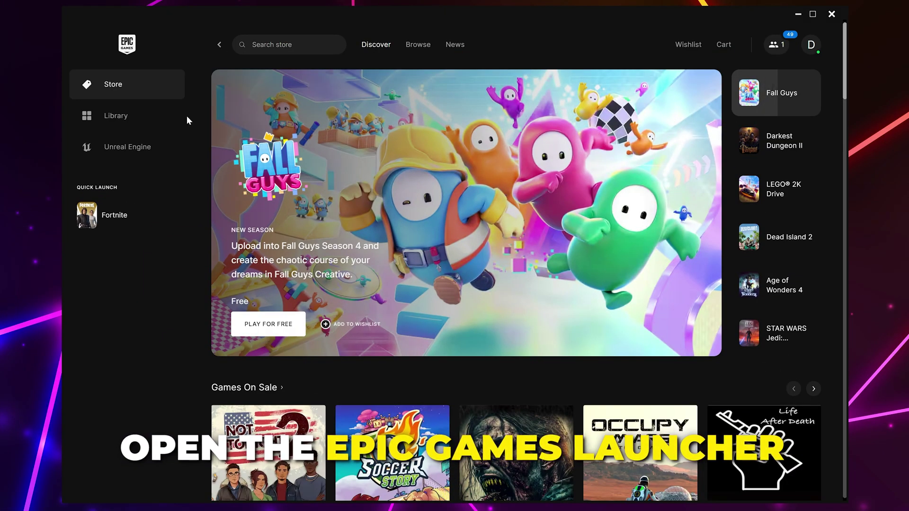
Open Fortnite's Manage dialog from the Epic Games Launcher Library
{"action": "left_click", "coordinate": [125, 123]}
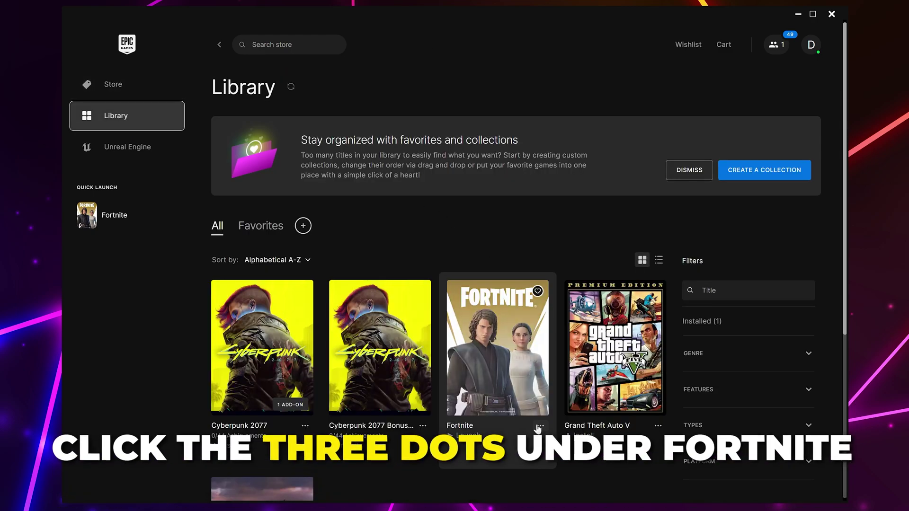
{"action": "left_click", "coordinate": [545, 425]}
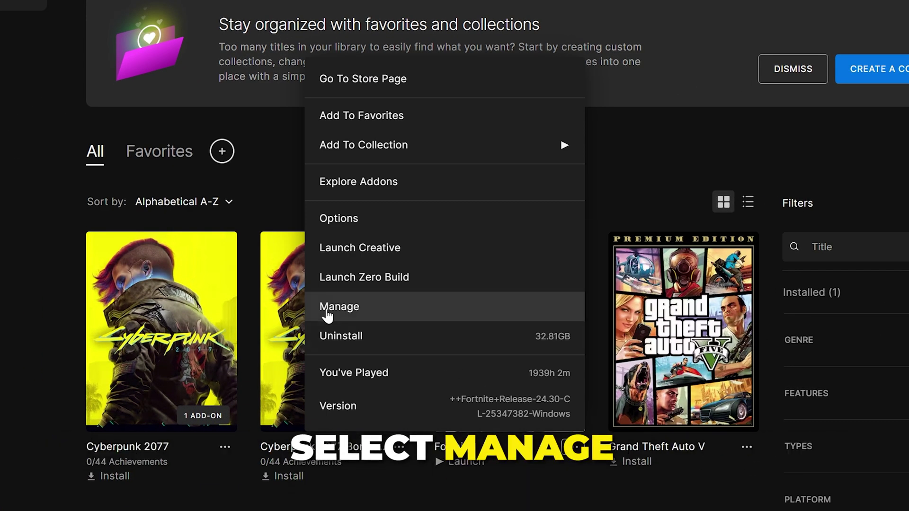
{"action": "left_click", "coordinate": [332, 307]}
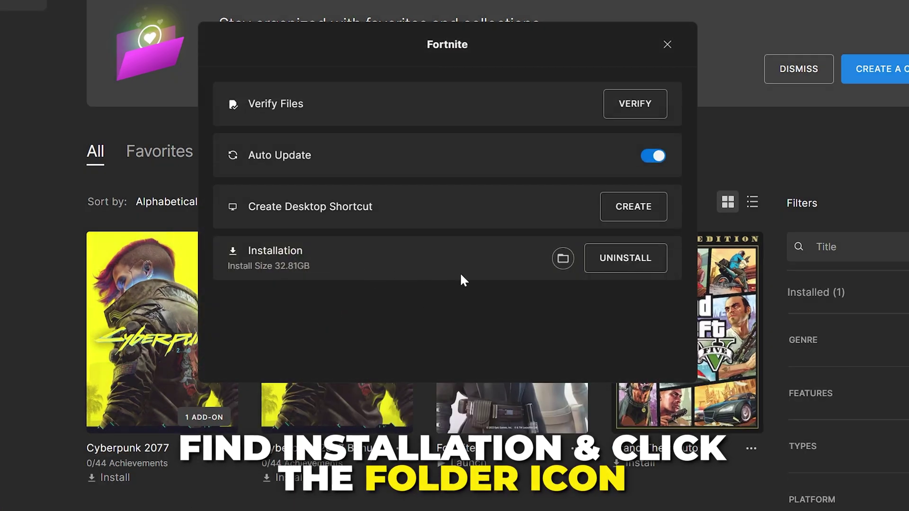
Open Fortnite's installation folder and navigate to FortniteGame > Binaries > Win64
{"action": "left_click", "coordinate": [562, 265]}
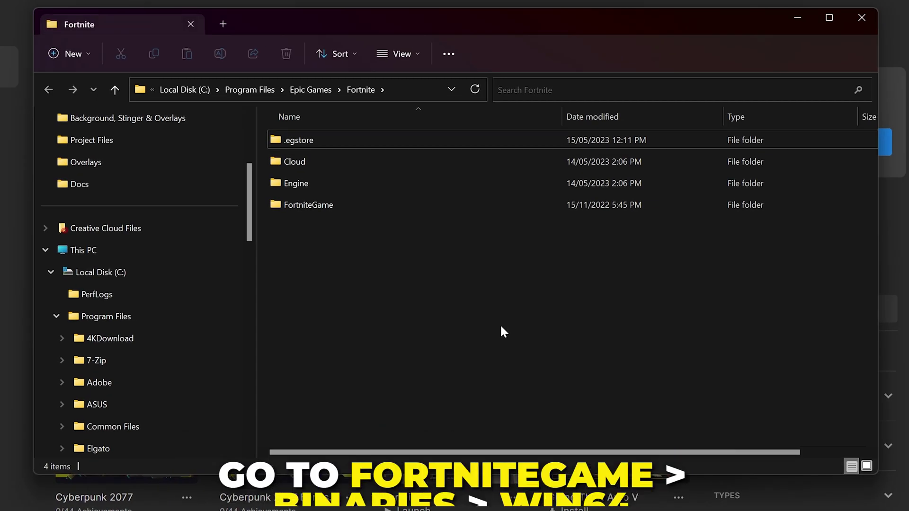
{"action": "double_click", "coordinate": [341, 207]}
{"action": "double_click", "coordinate": [329, 141]}
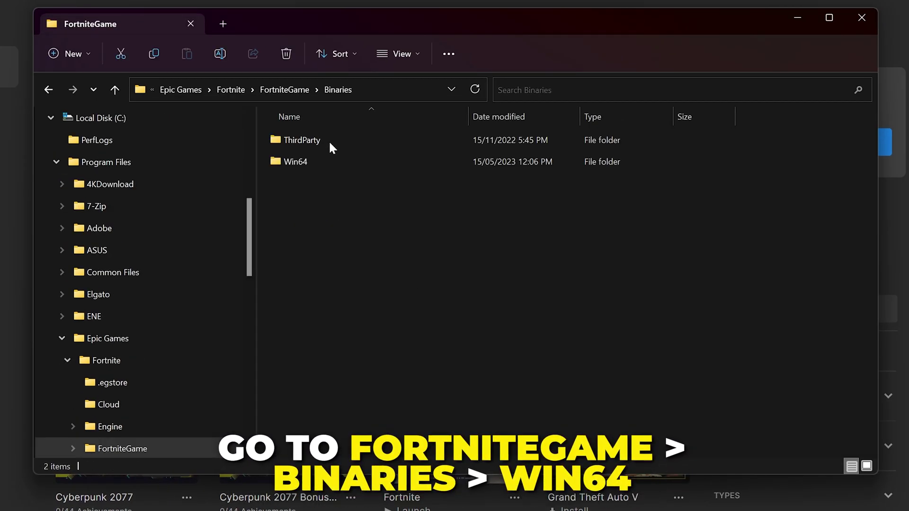
{"action": "double_click", "coordinate": [341, 159]}
{"action": "scroll", "coordinate": [393, 243], "scroll_direction": "down", "scroll_amount": 12}
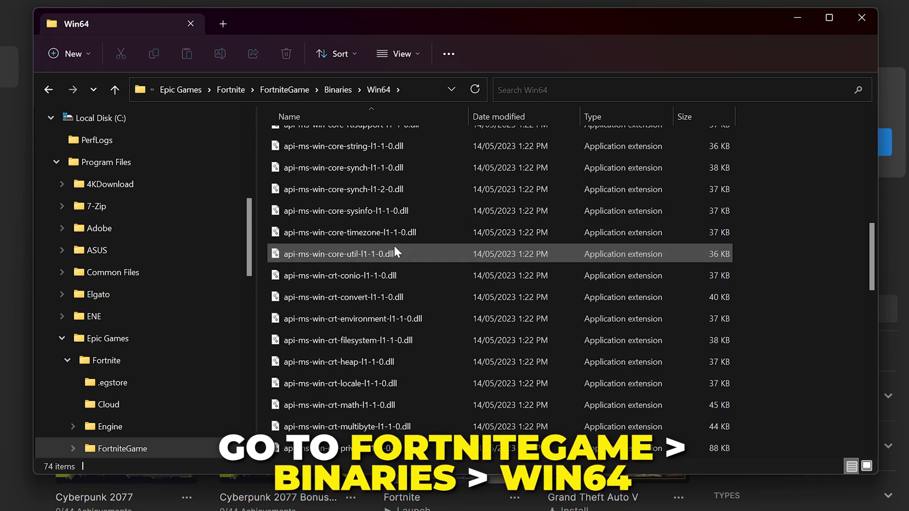
Open the Compatibility tab in FortniteClient-Win64-Shipping's Properties
{"action": "left_click", "coordinate": [368, 314]}
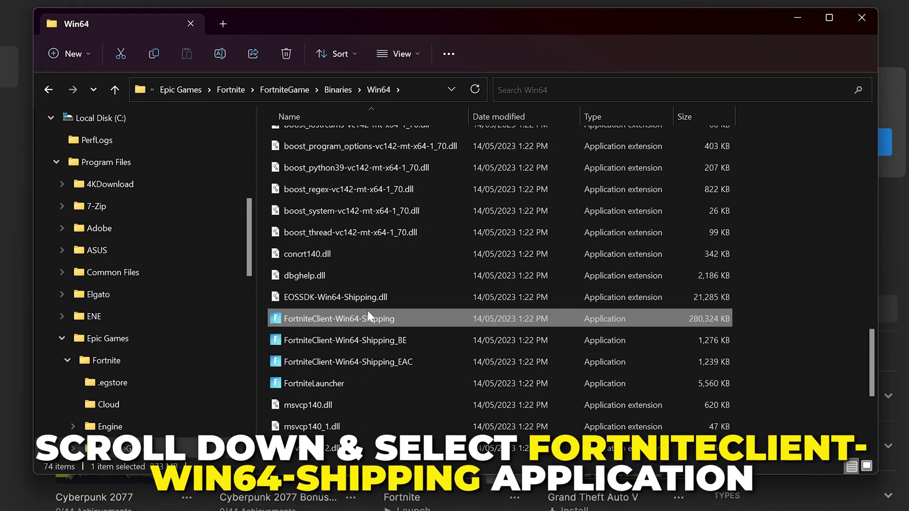
{"action": "scroll", "coordinate": [374, 265], "scroll_direction": "down", "scroll_amount": 2}
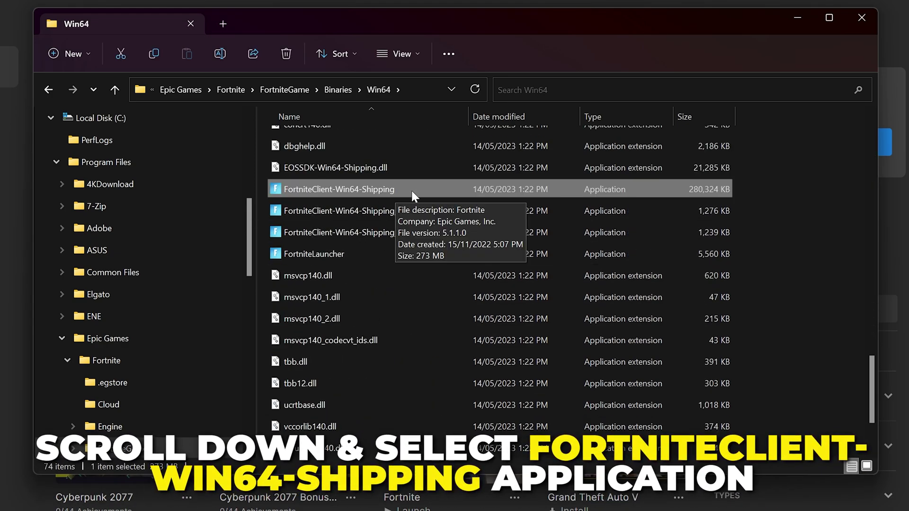
{"action": "right_click", "coordinate": [340, 187]}
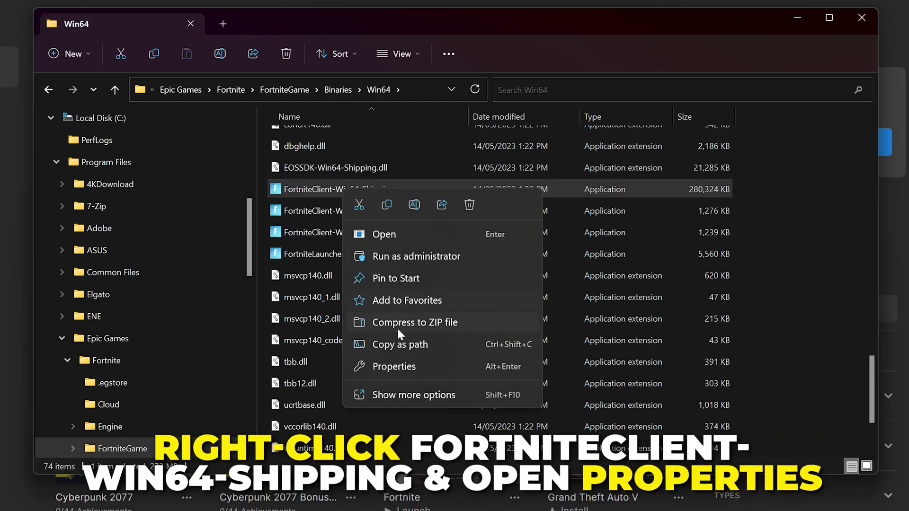
{"action": "left_click", "coordinate": [396, 366]}
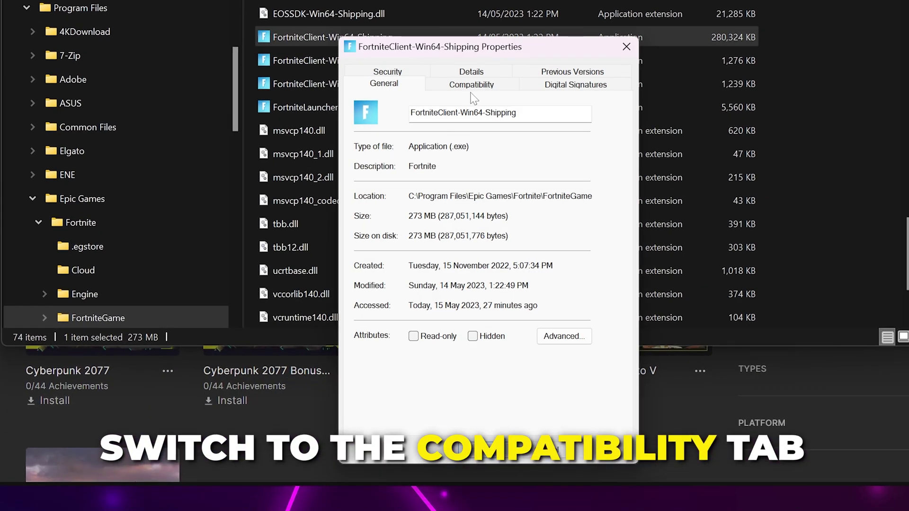
{"action": "left_click", "coordinate": [473, 85]}
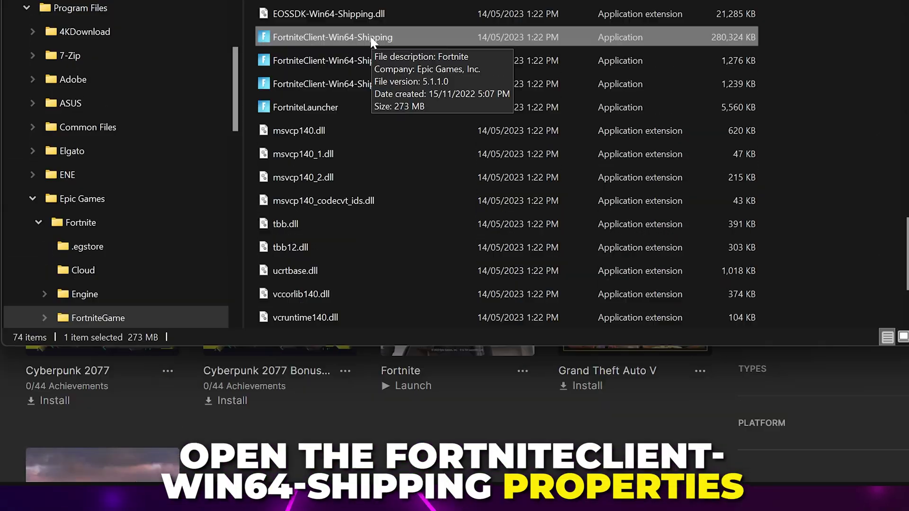
Leave Disable fullscreen optimizations unchecked for FortniteClient-Win64-Shipping and confirm with OK
{"action": "right_click", "coordinate": [370, 35]}
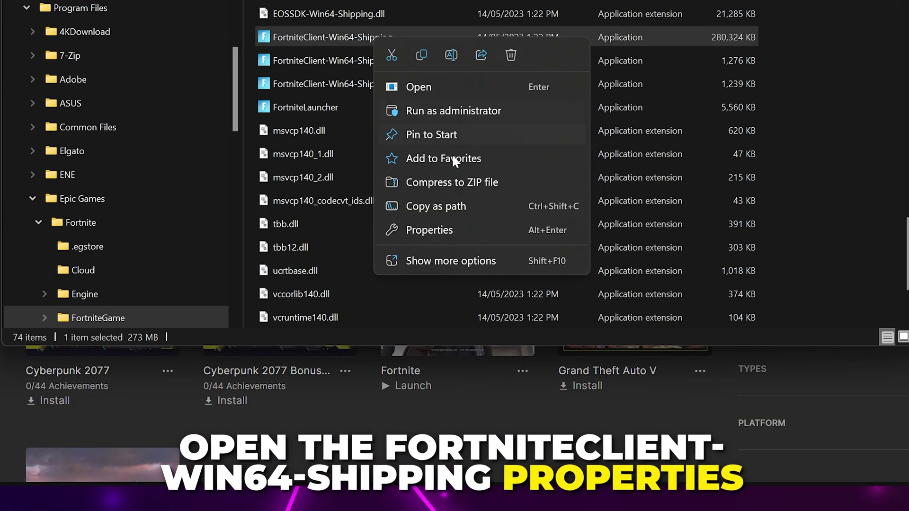
{"action": "left_click", "coordinate": [459, 226]}
{"action": "left_click", "coordinate": [503, 88]}
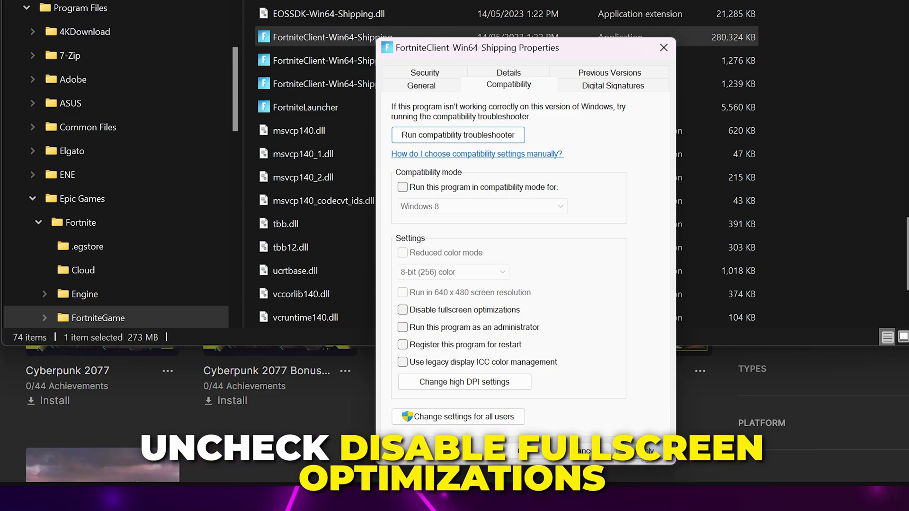
{"action": "left_click", "coordinate": [529, 448]}
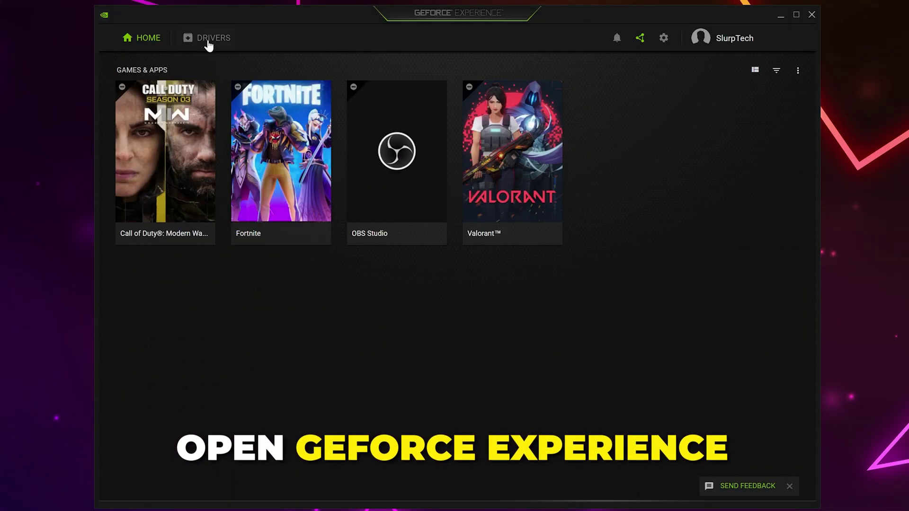
Download Game Ready Driver 531.79 from the Drivers page and start its Express Installation
{"action": "left_click", "coordinate": [208, 44]}
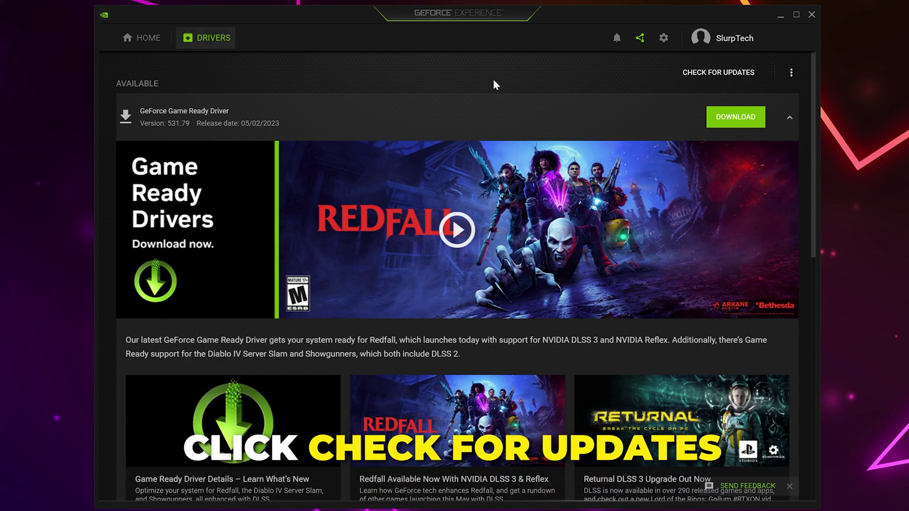
{"action": "left_click", "coordinate": [711, 80]}
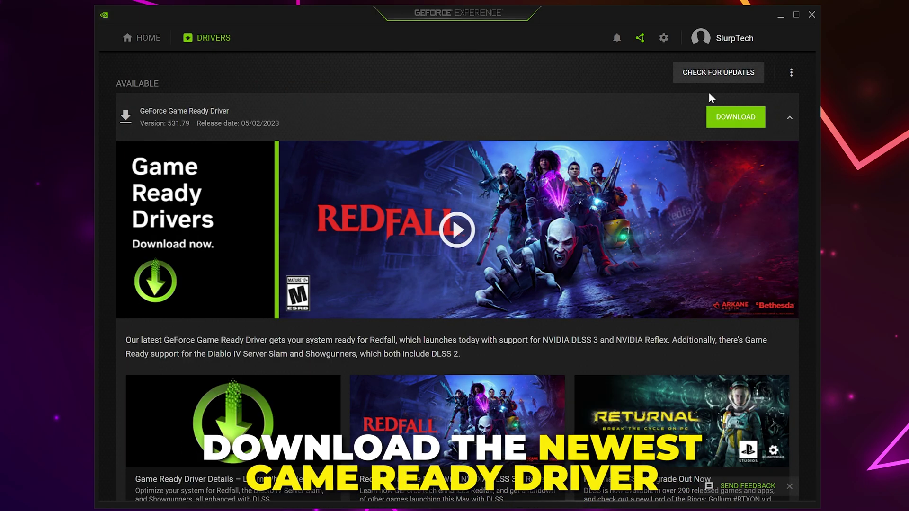
{"action": "left_click", "coordinate": [737, 124]}
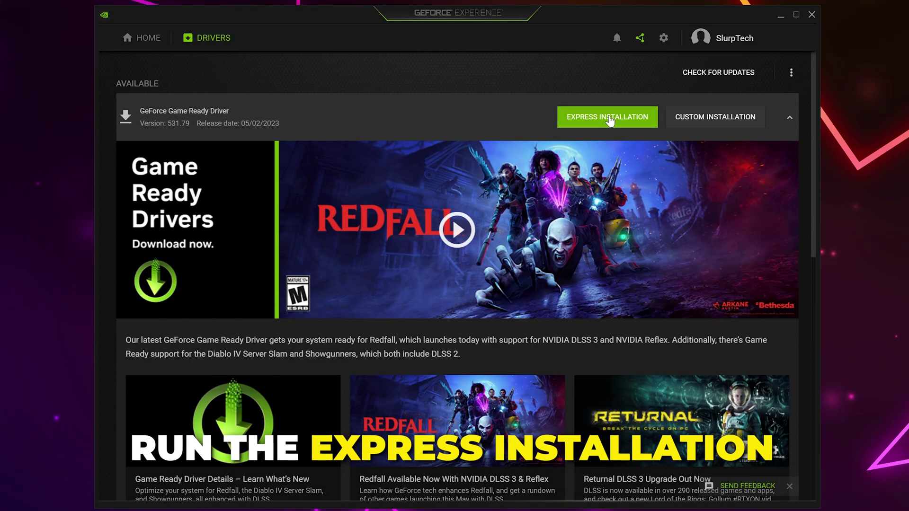
{"action": "left_click", "coordinate": [609, 119]}
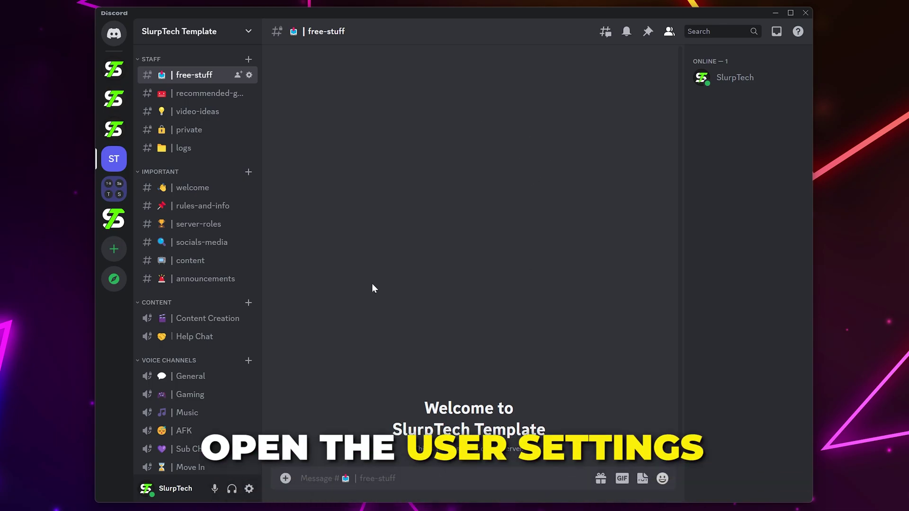
Turn off Discord's Hardware Acceleration in Advanced settings and confirm with Okay
{"action": "left_click", "coordinate": [249, 488]}
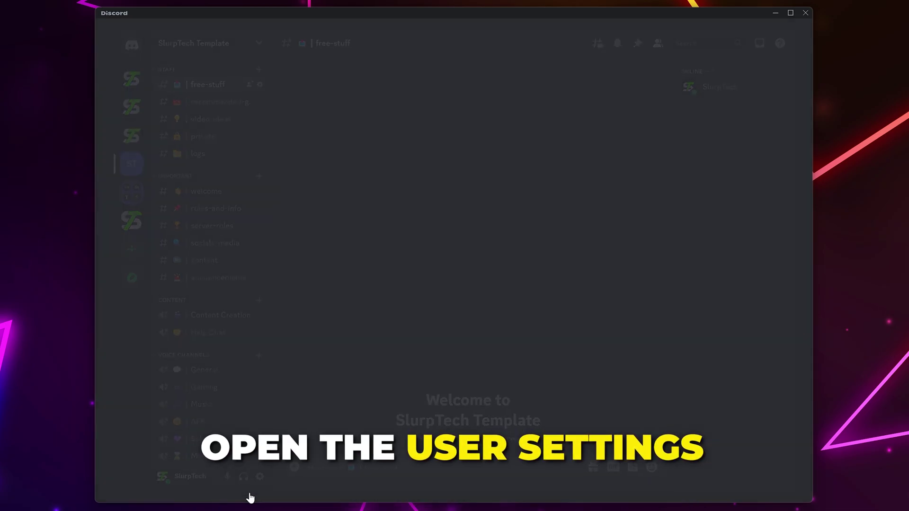
{"action": "scroll", "coordinate": [244, 412], "scroll_direction": "down", "scroll_amount": 4}
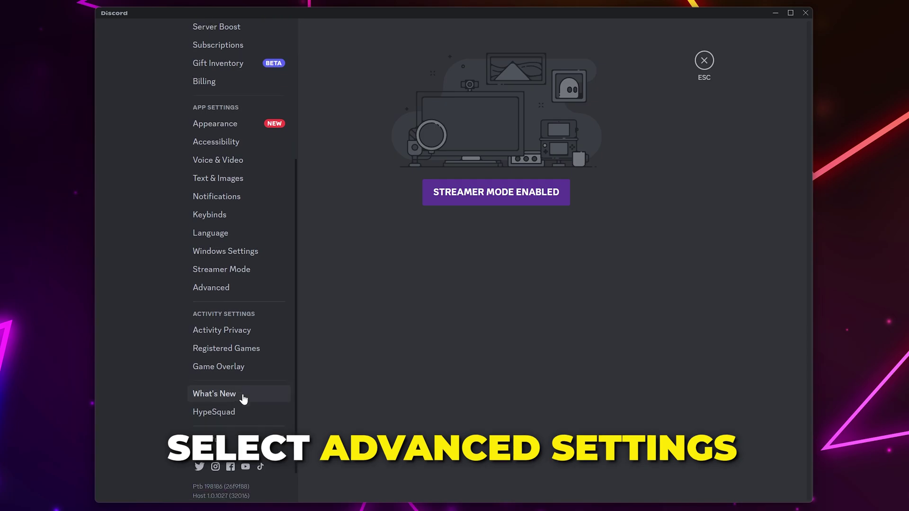
{"action": "left_click", "coordinate": [210, 289]}
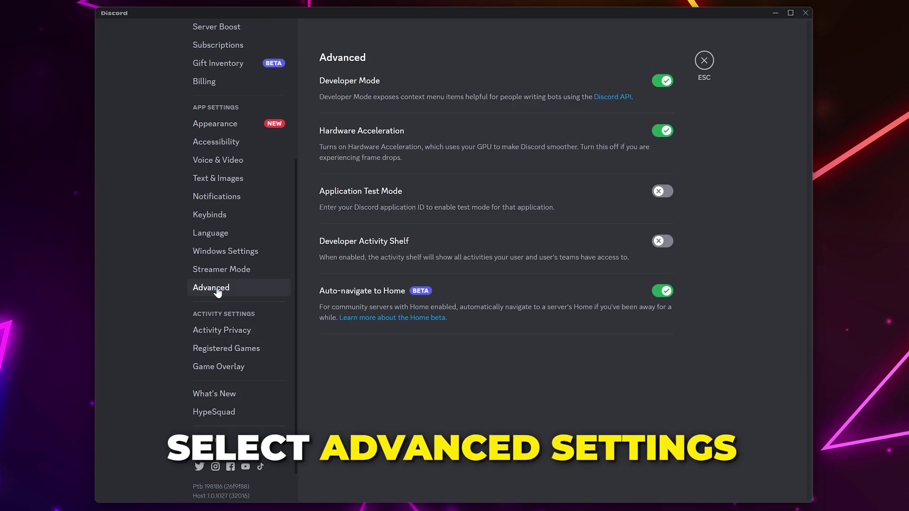
{"action": "left_click", "coordinate": [663, 132]}
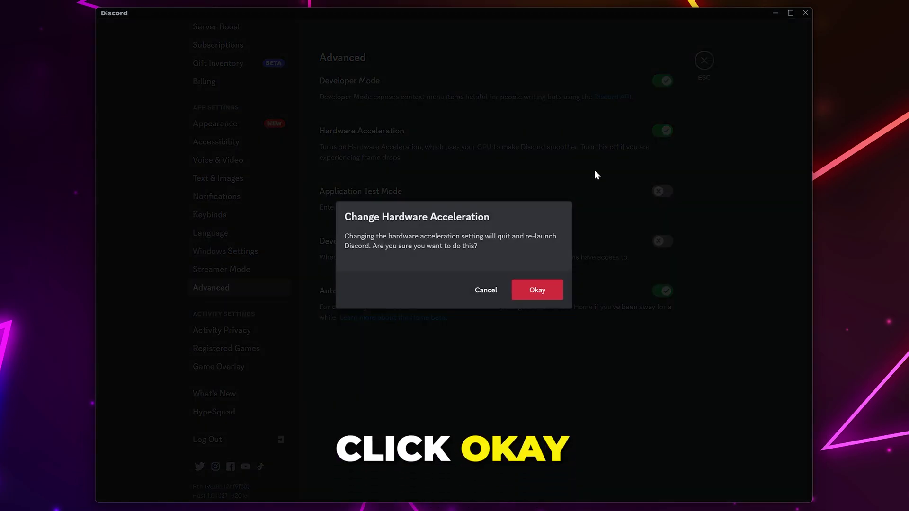
{"action": "left_click", "coordinate": [527, 296]}
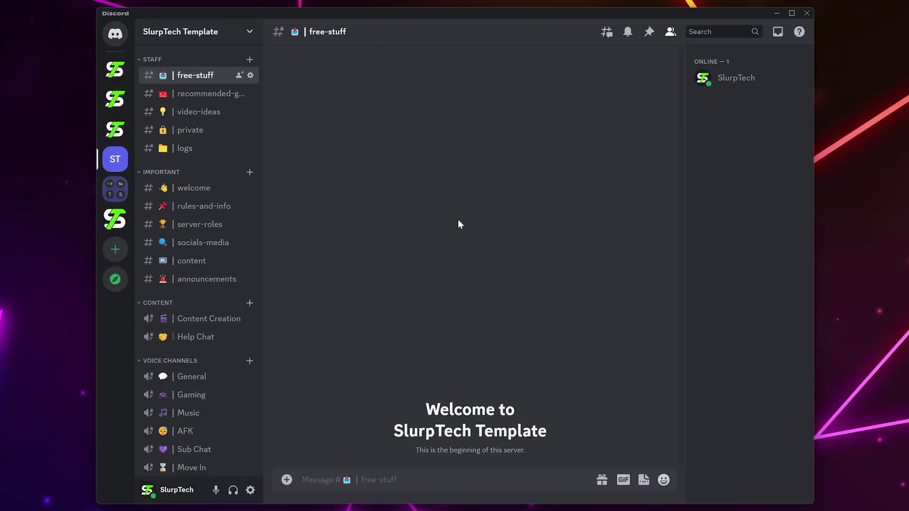
Switch off Debug Logging in Discord's Voice & Video settings
{"action": "left_click", "coordinate": [250, 490]}
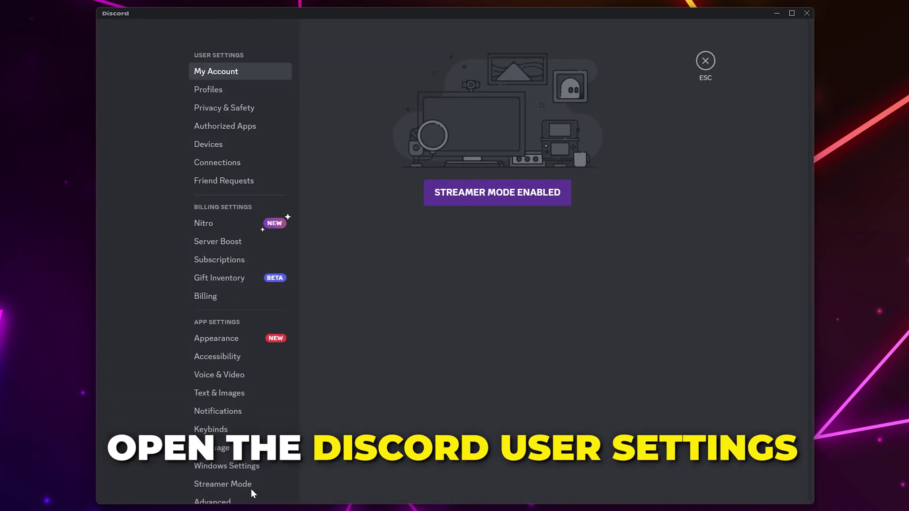
{"action": "left_click", "coordinate": [209, 376]}
{"action": "scroll", "coordinate": [581, 392], "scroll_direction": "down", "scroll_amount": 20}
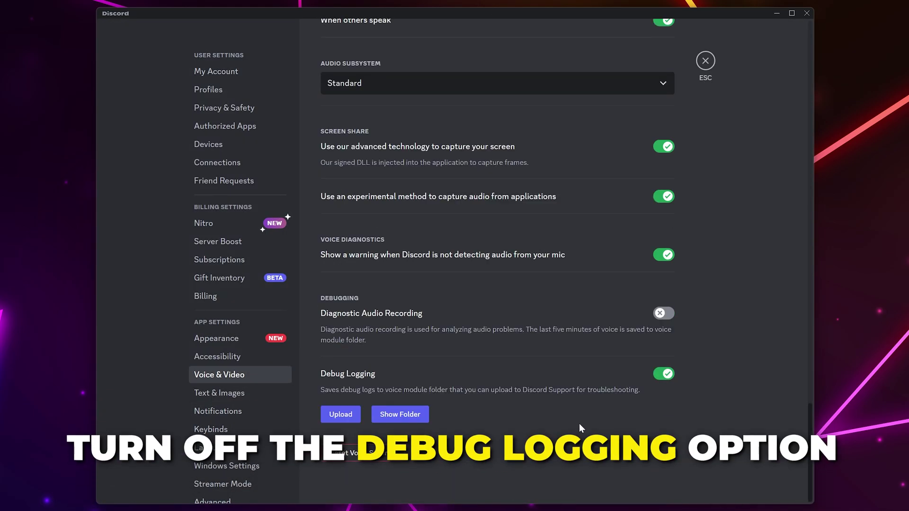
{"action": "left_click", "coordinate": [666, 374]}
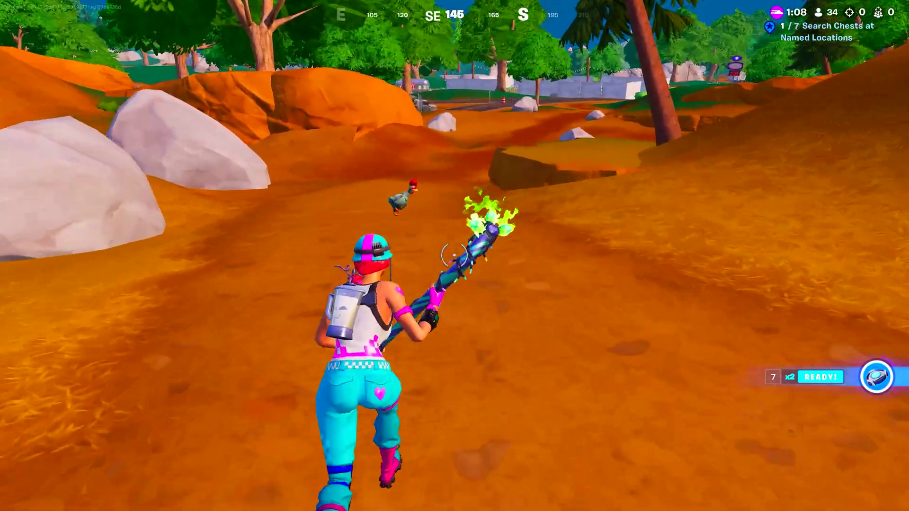
In Fortnite, switch to the SMG, kill the chicken and crouch toward the dropped meat
{"action": "key", "text": "1"}
{"action": "left_click", "coordinate": [455, 255]}
{"action": "left_click", "coordinate": [454, 256]}
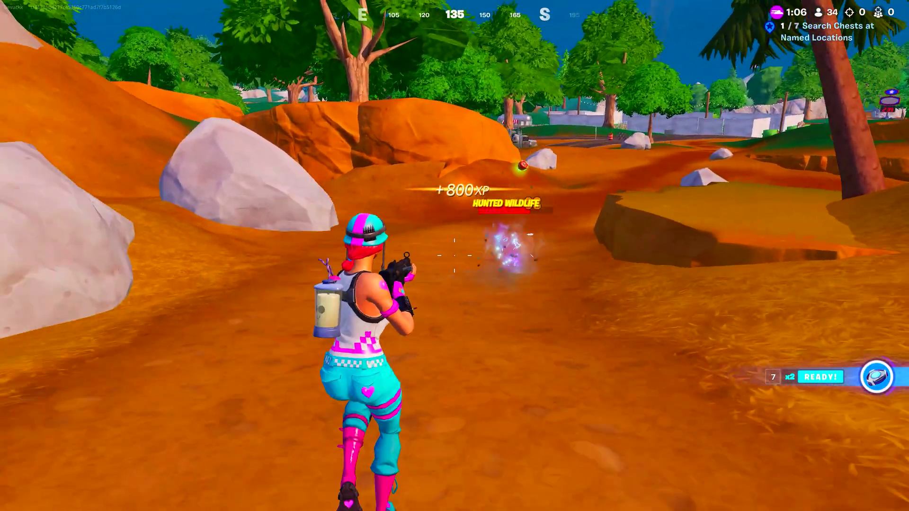
{"action": "key", "text": "w"}
{"action": "key", "text": "ctrl"}
{"action": "key", "text": "ctrl"}
Grab the dropped meat, then set NVIDIA's Adjust image settings with preview to advanced 3D image settings
{"action": "key", "text": "w"}
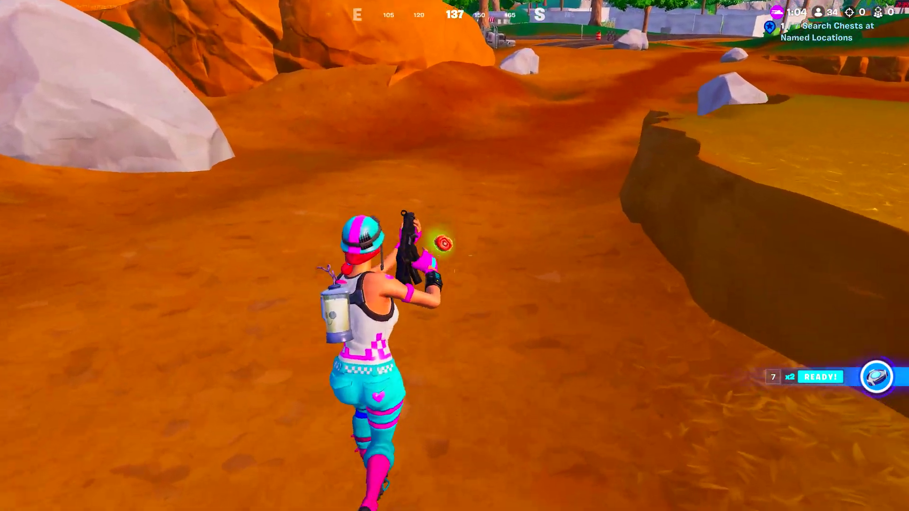
{"action": "key", "text": "e"}
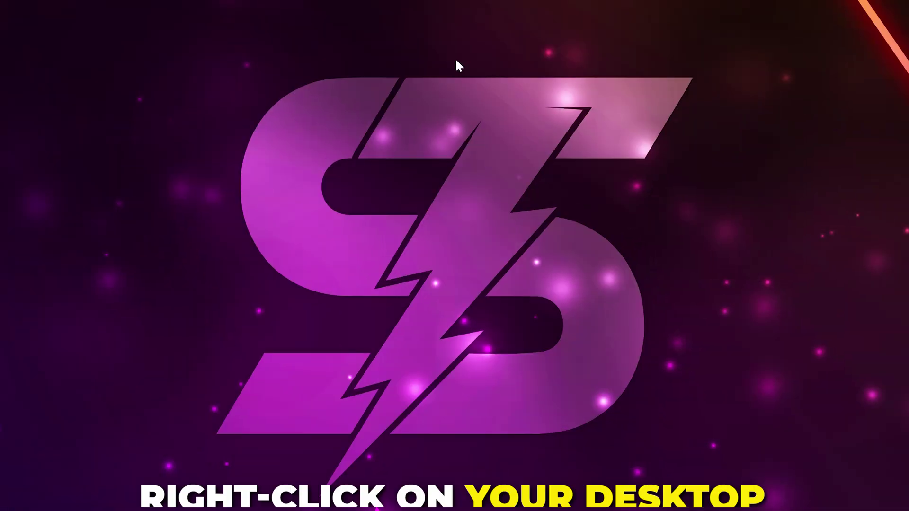
{"action": "right_click", "coordinate": [458, 63]}
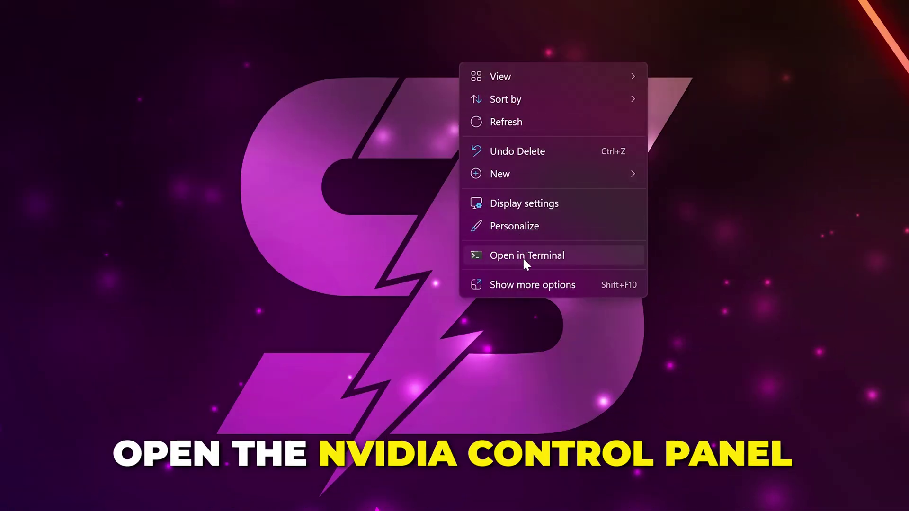
{"action": "left_click", "coordinate": [519, 285]}
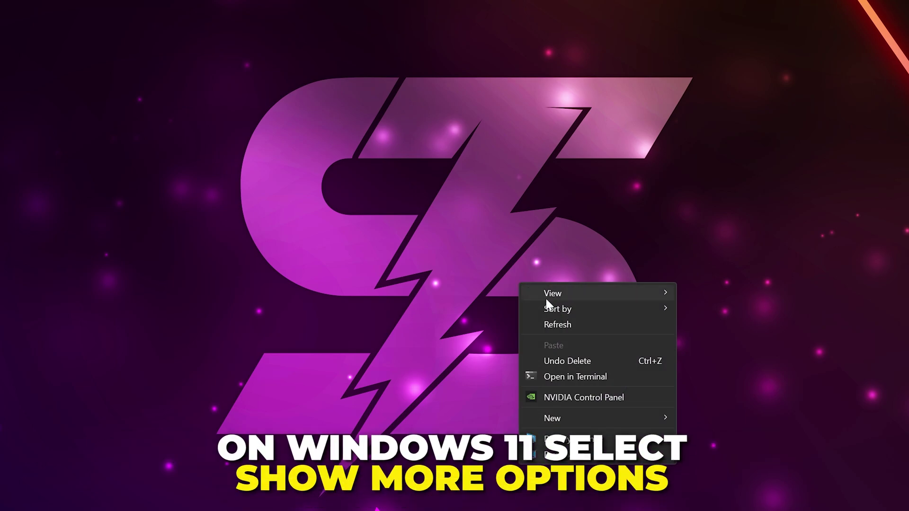
{"action": "left_click", "coordinate": [587, 399]}
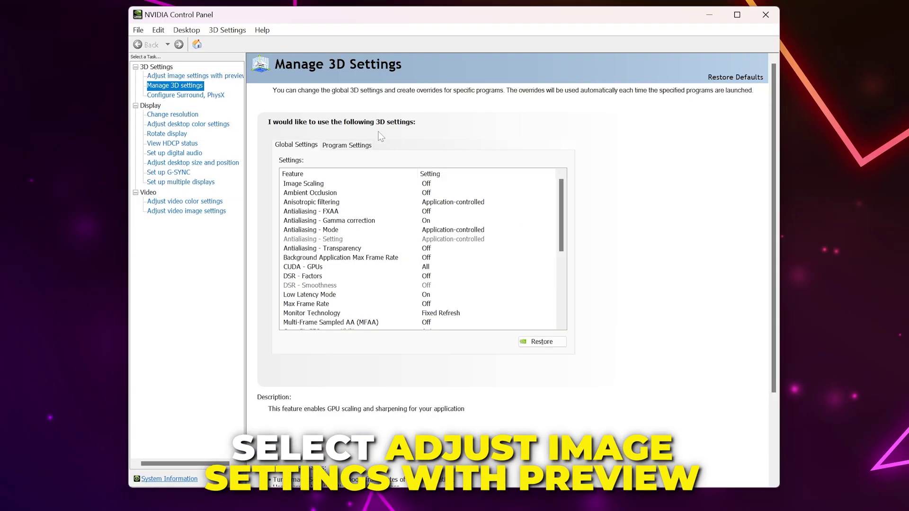
{"action": "left_click", "coordinate": [188, 76]}
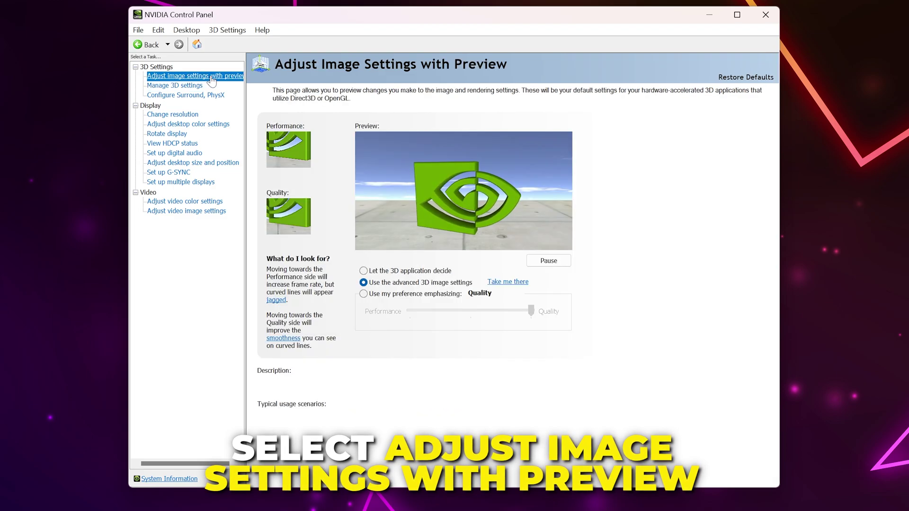
{"action": "left_click", "coordinate": [402, 283]}
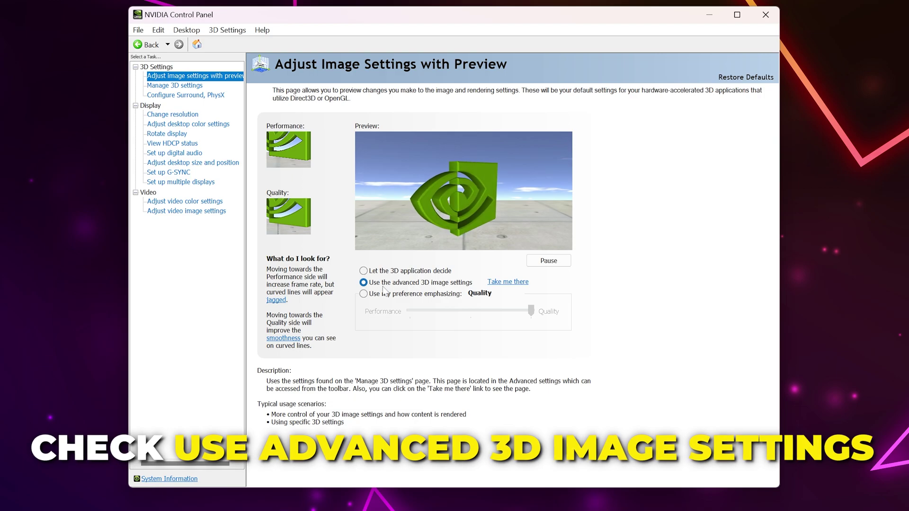
Open Manage 3D settings in NVIDIA Control Panel to view the Global Settings list
{"action": "left_click", "coordinate": [174, 86]}
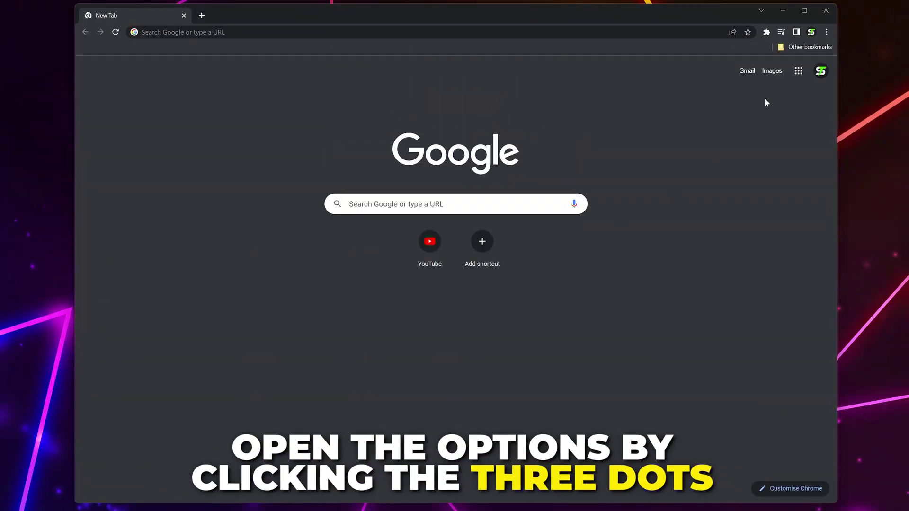
Turn off Chrome's 'Continue running background apps' and 'Use hardware acceleration when available' in System settings
{"action": "left_click", "coordinate": [827, 32]}
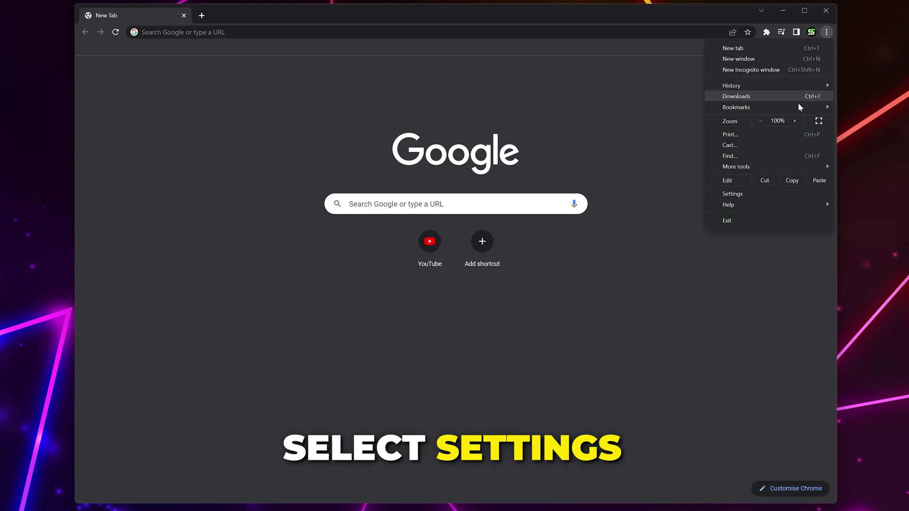
{"action": "left_click", "coordinate": [732, 194]}
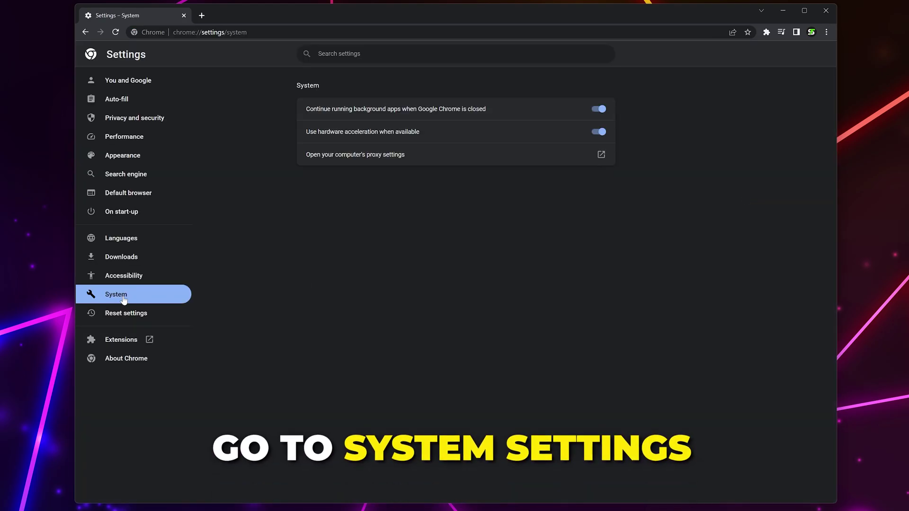
{"action": "left_click", "coordinate": [601, 110]}
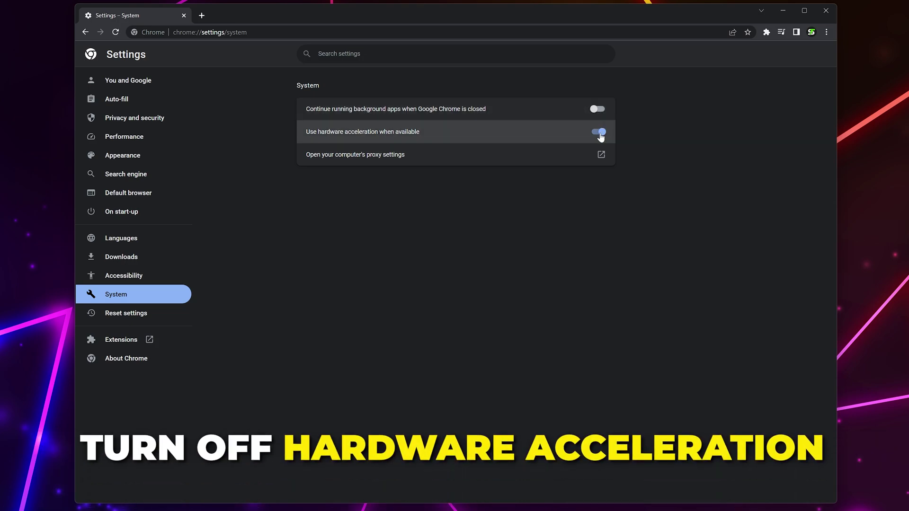
{"action": "left_click", "coordinate": [600, 132]}
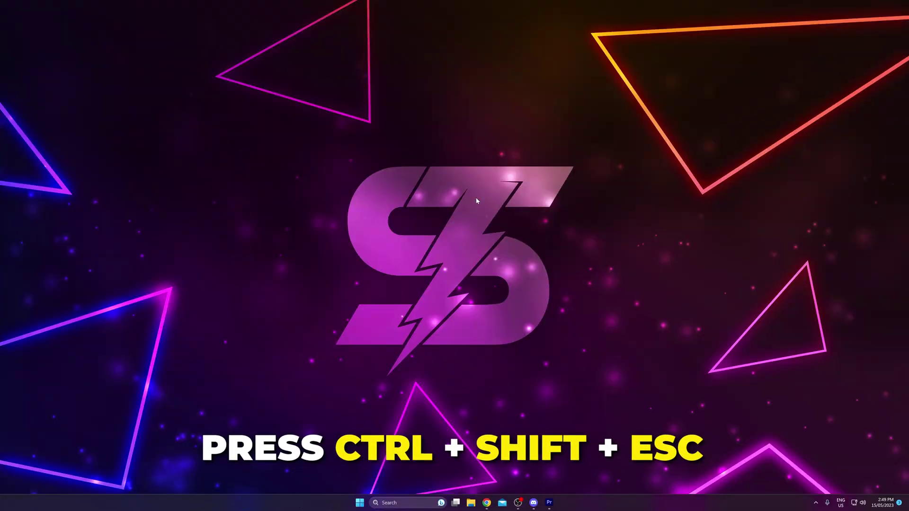
End the Discord PTB process in Task Manager's Processes list
{"action": "key", "text": "ctrl+shift+Escape"}
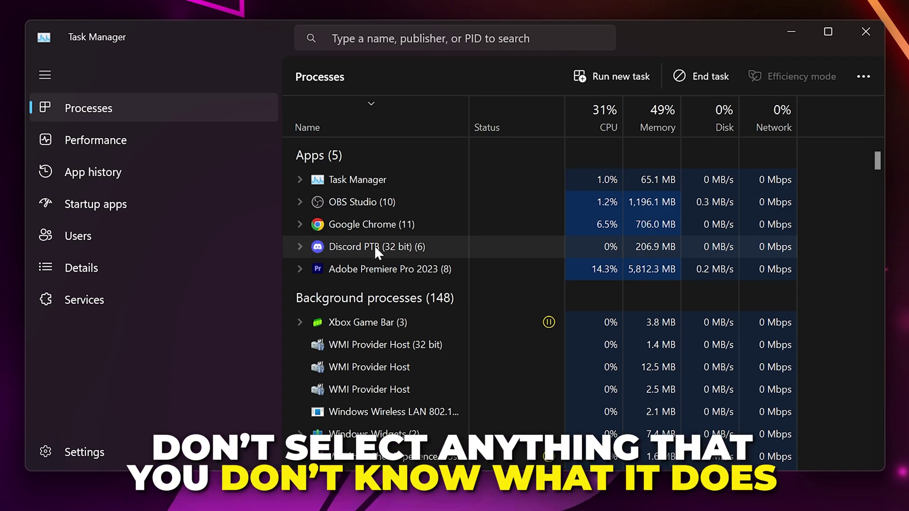
{"action": "left_click", "coordinate": [414, 247]}
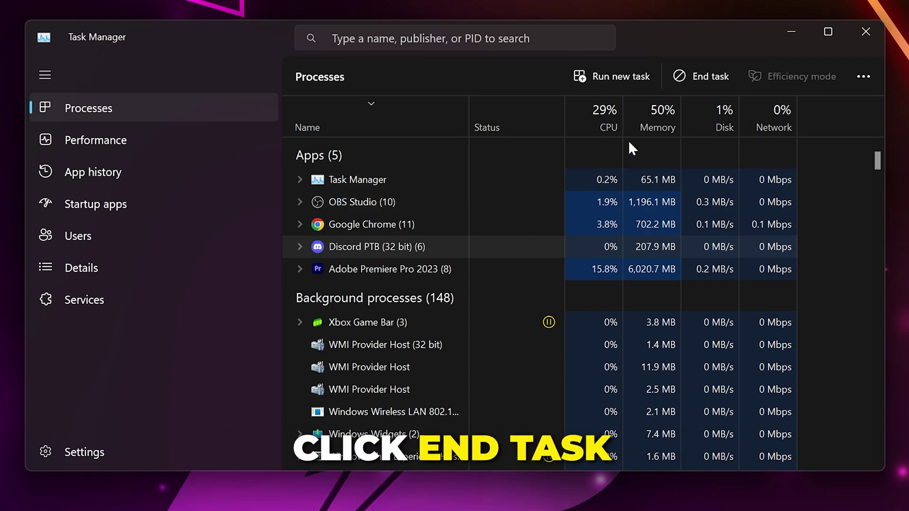
{"action": "left_click", "coordinate": [701, 74]}
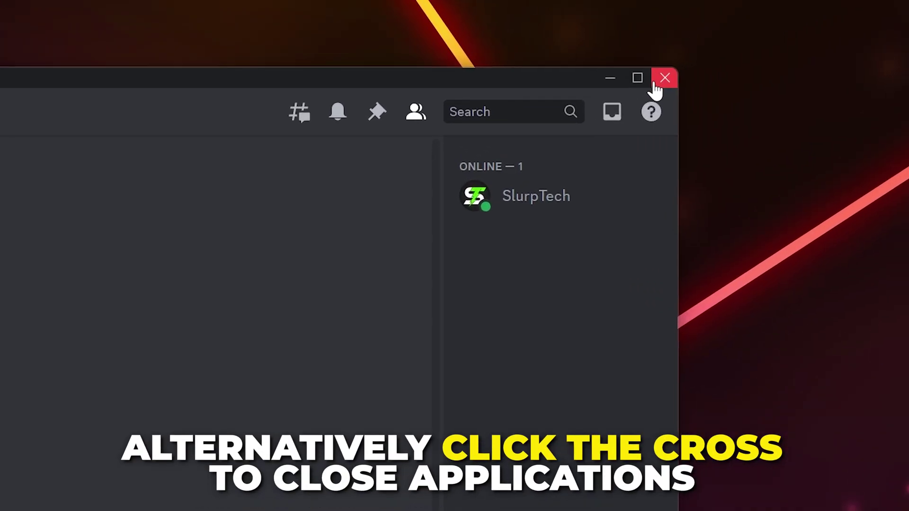
Close the Discord window and choose Quit DiscordPtb from its hidden tray icon
{"action": "left_click", "coordinate": [664, 81]}
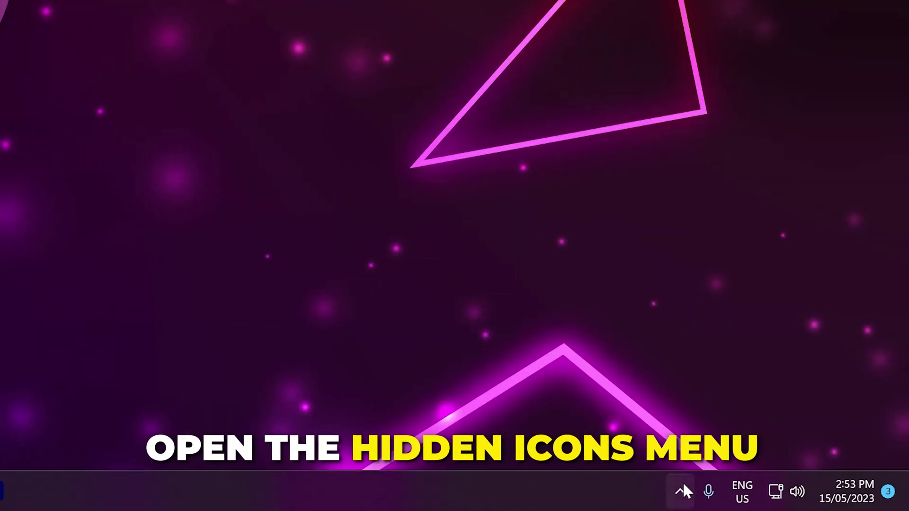
{"action": "left_click", "coordinate": [682, 481]}
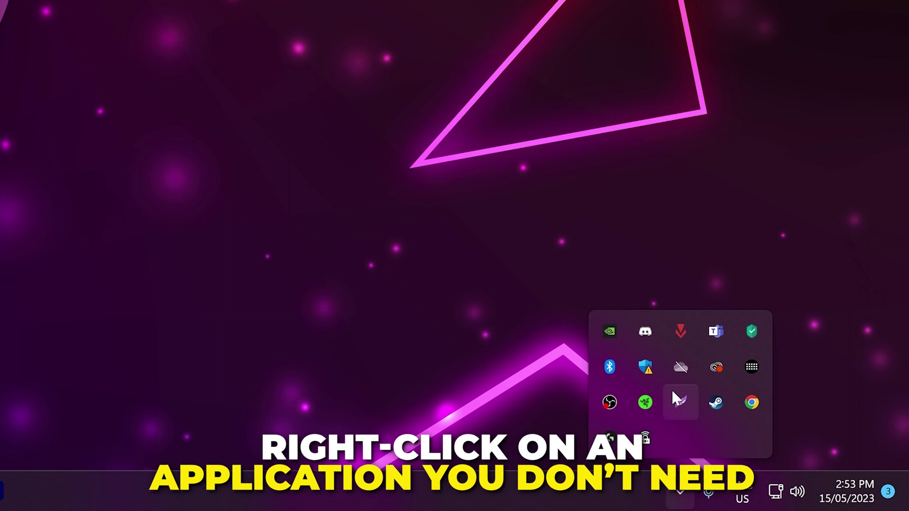
{"action": "right_click", "coordinate": [641, 336]}
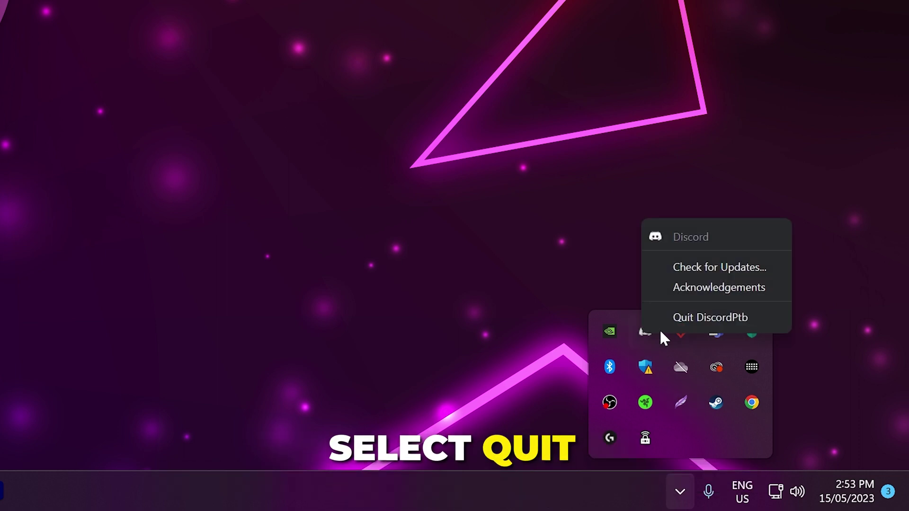
{"action": "left_click", "coordinate": [692, 318]}
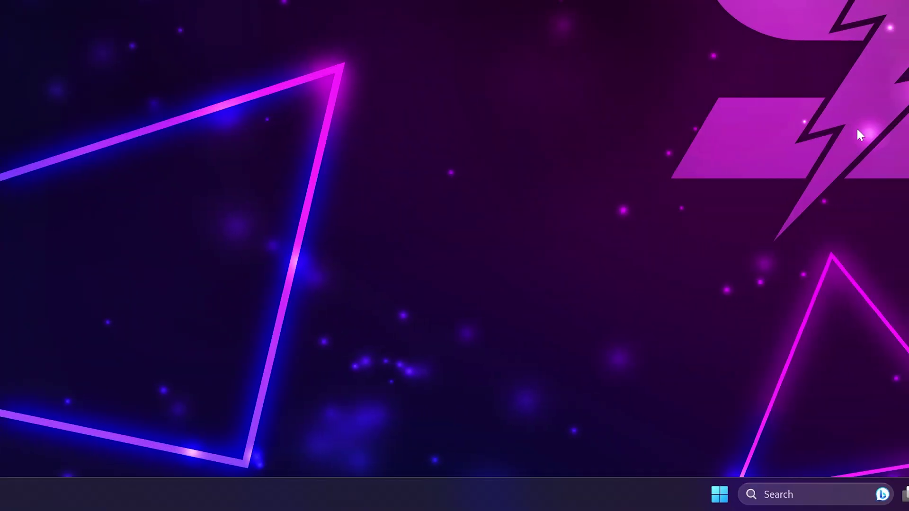
Bring up the Windows Run prompt with Windows+R to enter %temp%
{"action": "key", "text": "super+r"}
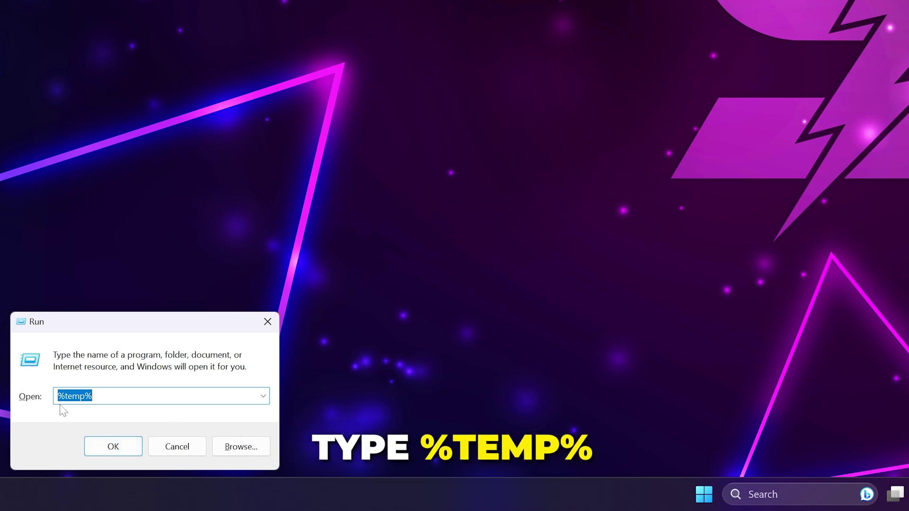
Permanently delete all 529 Temp folder items, skipping every folder needing administrator permission
{"action": "left_click", "coordinate": [113, 446]}
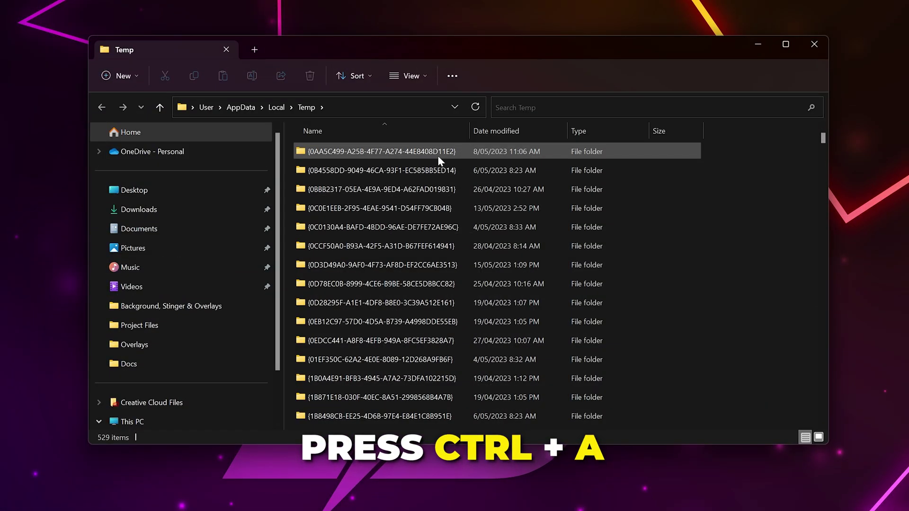
{"action": "left_click", "coordinate": [438, 154]}
{"action": "key", "text": "ctrl+a"}
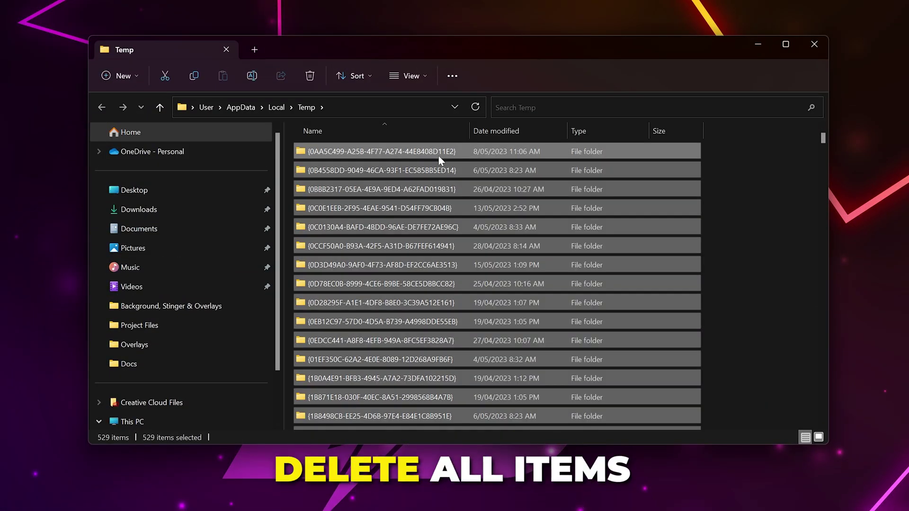
{"action": "key", "text": "Delete"}
{"action": "left_click", "coordinate": [348, 279]}
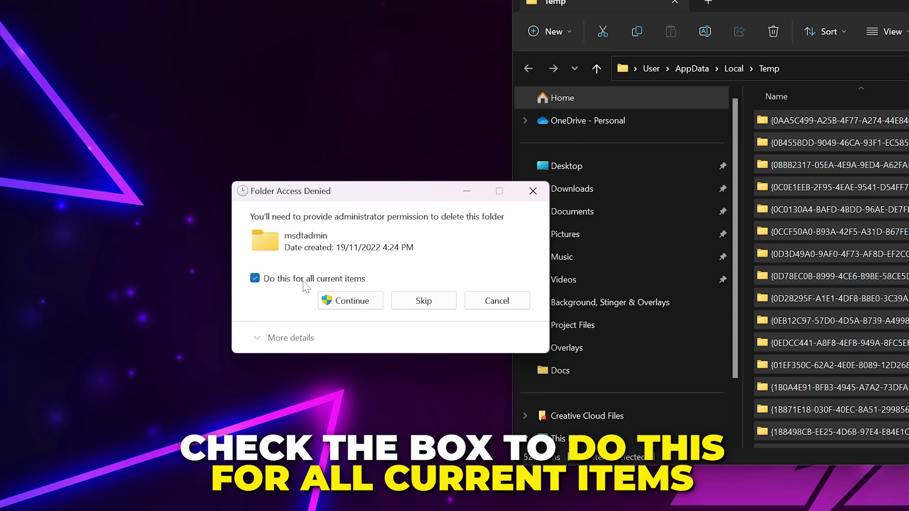
{"action": "left_click", "coordinate": [440, 303]}
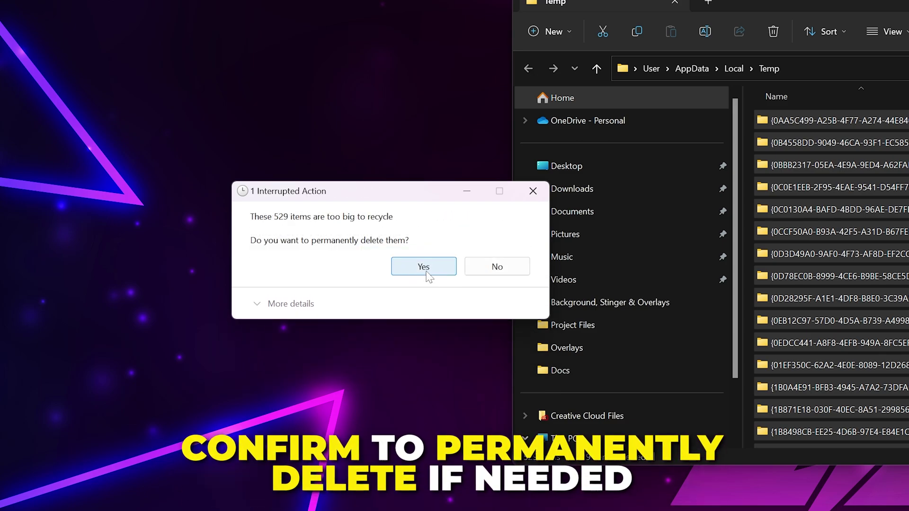
{"action": "left_click", "coordinate": [424, 267]}
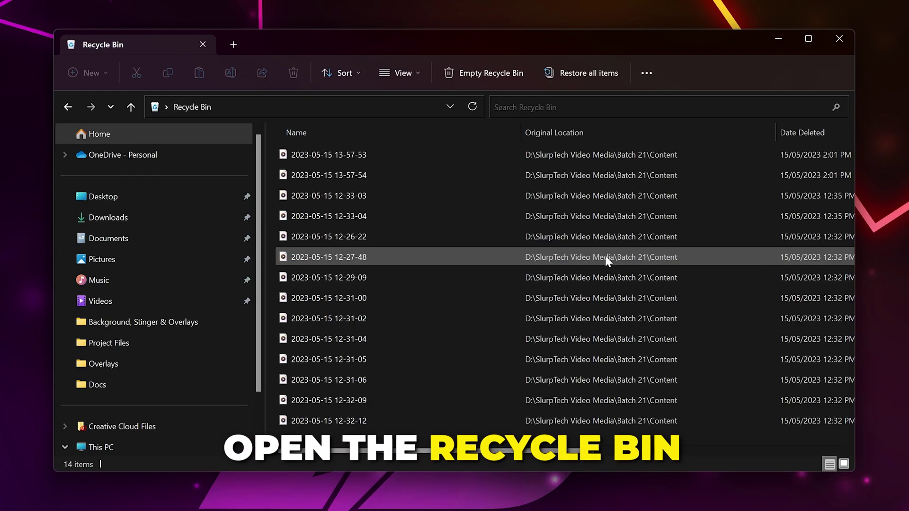
Empty the Recycle Bin, confirming permanent deletion of its 14 items
{"action": "left_click", "coordinate": [478, 72]}
{"action": "left_click", "coordinate": [467, 349]}
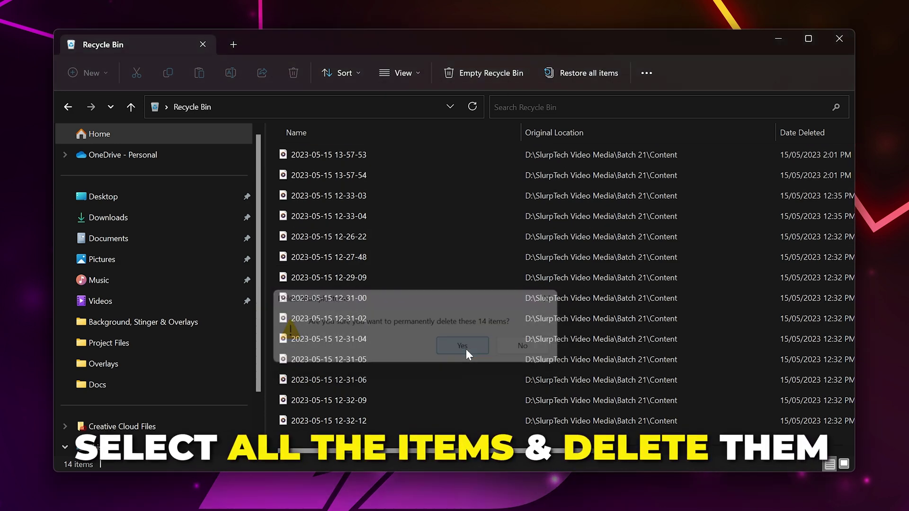